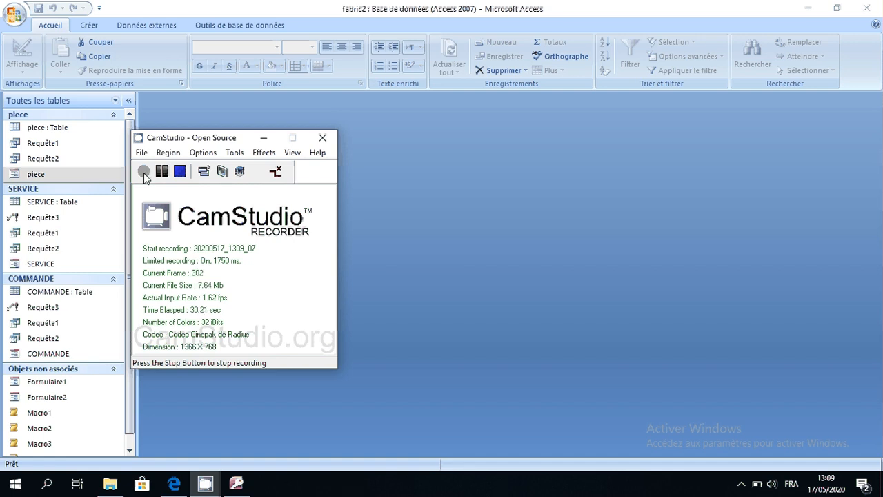
Step: Switch to the browser to read the Application exercise in BASES-DE-DONNEES1.pdf, and return to the fabric2 database in Access
{"action": "left_click", "coordinate": [380, 204]}
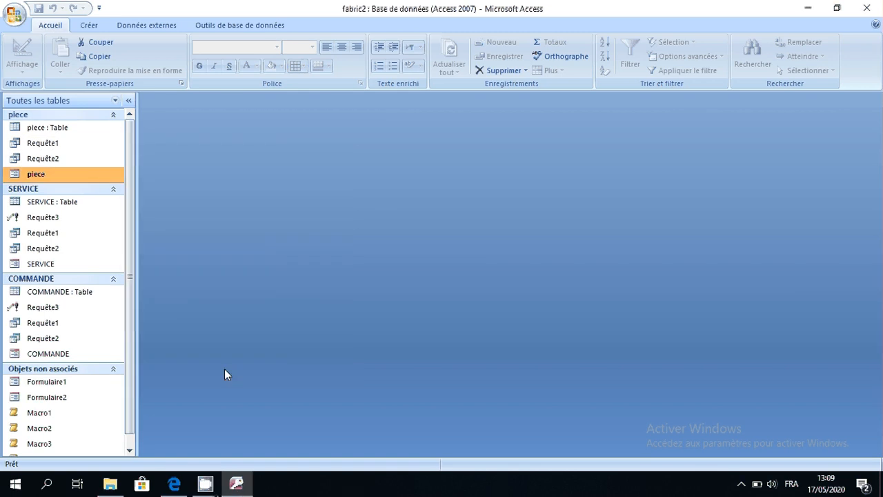
{"action": "left_click", "coordinate": [173, 482]}
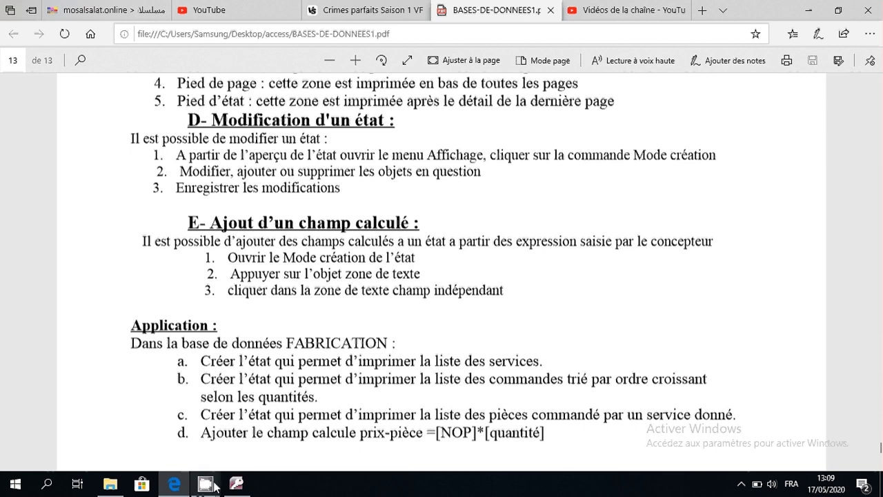
{"action": "mouse_move", "coordinate": [215, 486]}
{"action": "mouse_move", "coordinate": [174, 484]}
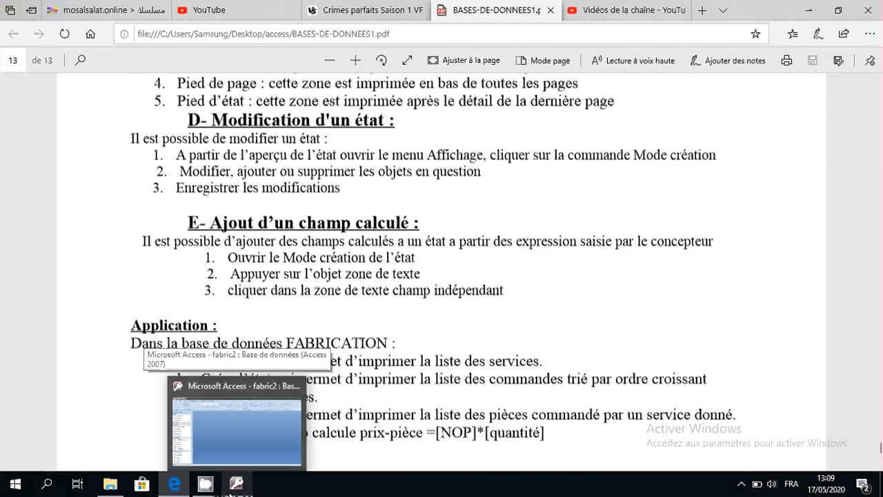
{"action": "left_click", "coordinate": [231, 485]}
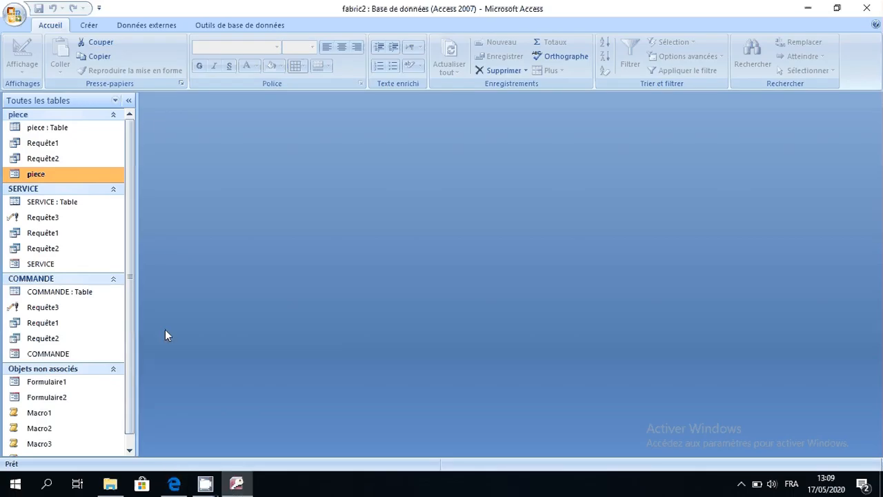
Step: Start the report wizard on the SERVICE table and include all its fields: NOS, Intitulé and Localisation
{"action": "left_click", "coordinate": [54, 200]}
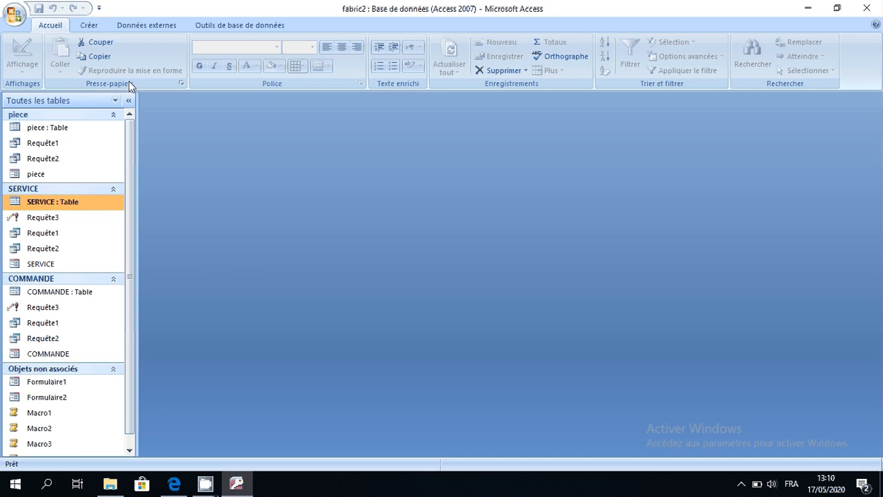
{"action": "left_click", "coordinate": [89, 25]}
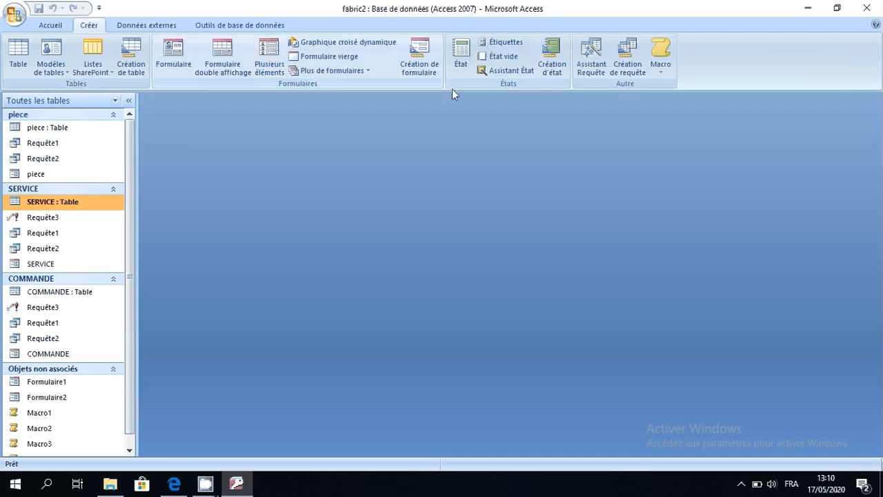
{"action": "left_click", "coordinate": [498, 71]}
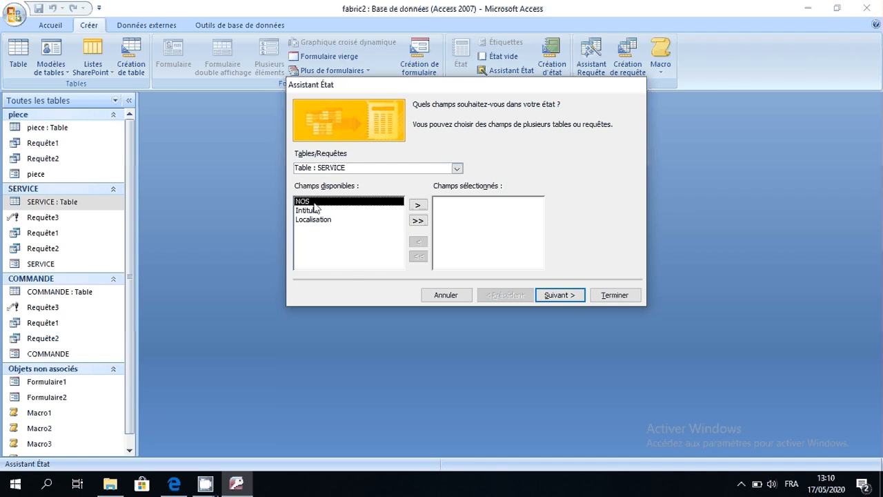
{"action": "left_click", "coordinate": [418, 221]}
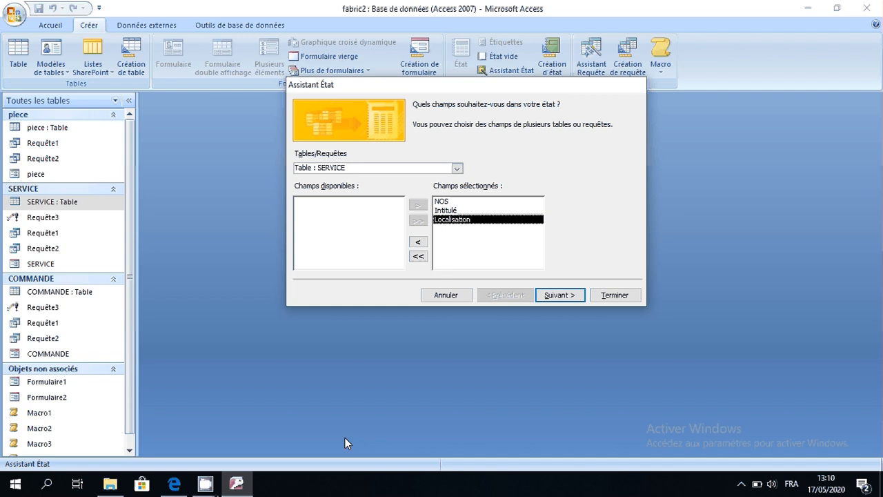
{"action": "left_click", "coordinate": [557, 299]}
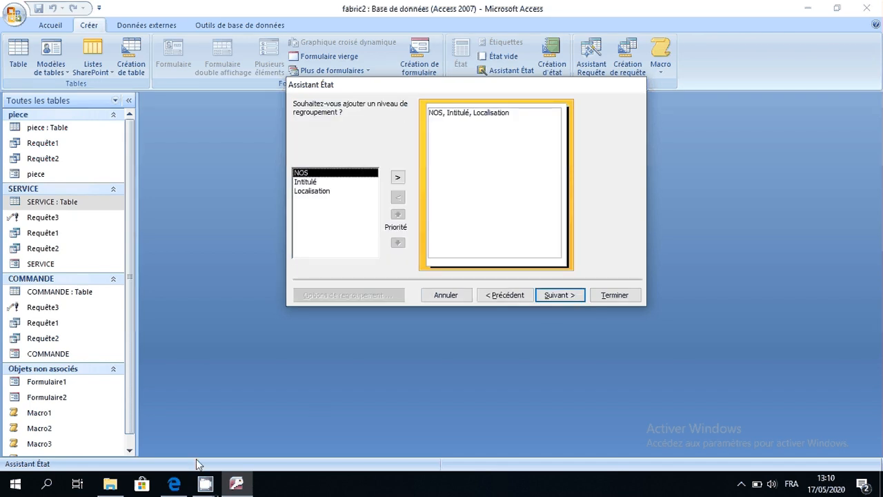
Step: Consult the exercise PDF in the browser, return to Access and continue the report wizard without adding a grouping level
{"action": "left_click", "coordinate": [176, 484]}
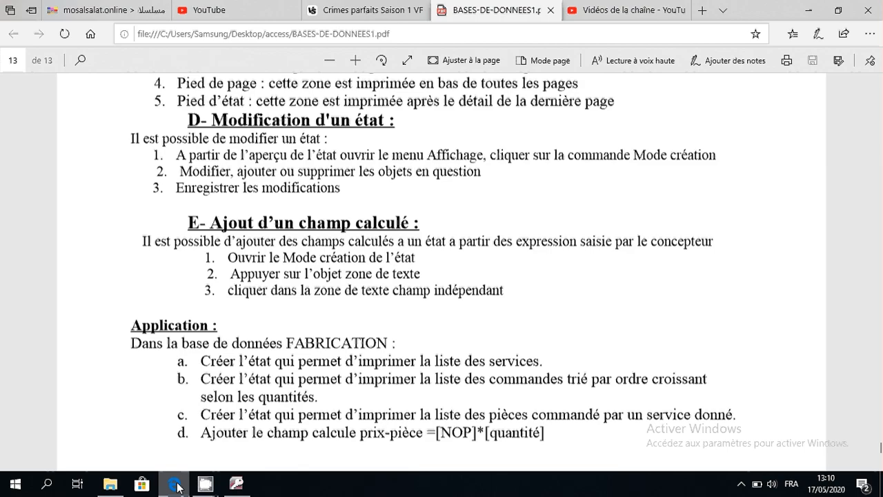
{"action": "left_click", "coordinate": [176, 485]}
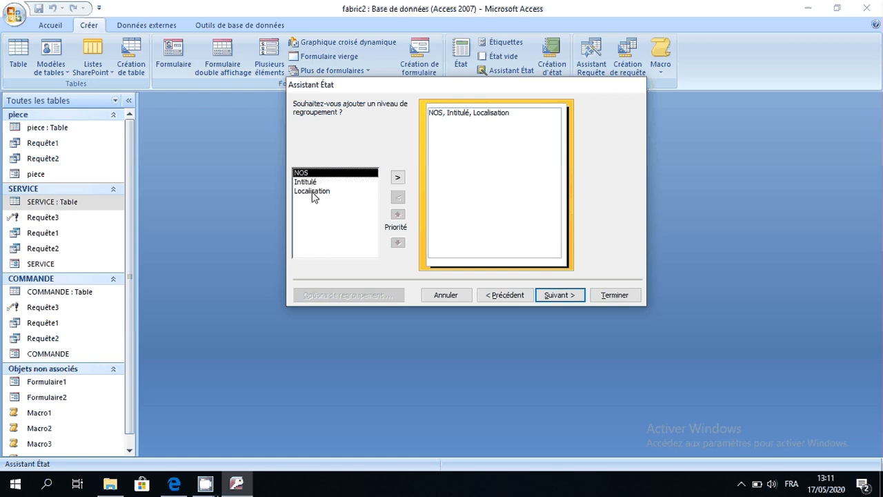
{"action": "left_click", "coordinate": [312, 192]}
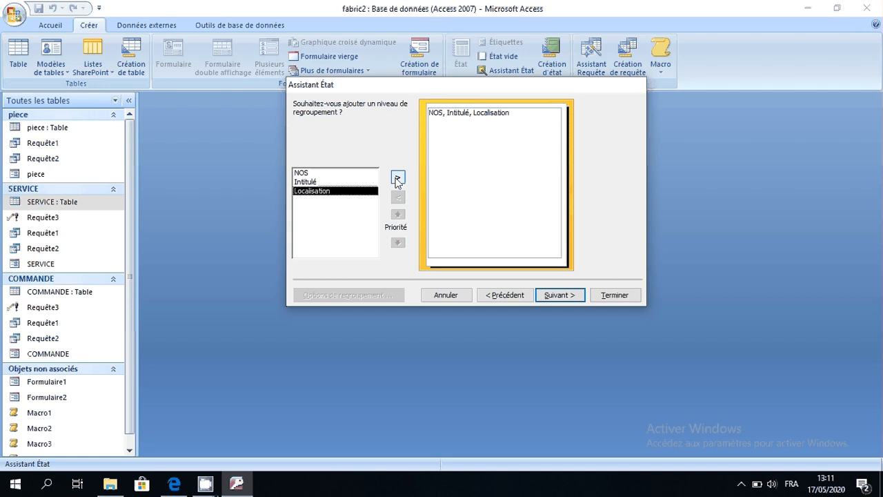
{"action": "left_click", "coordinate": [559, 299]}
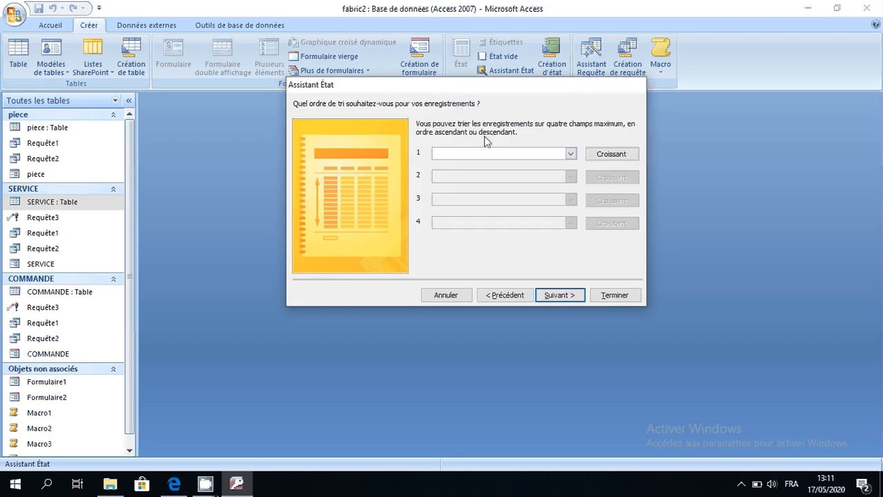
Step: Switch the first sort order to Décroissant without choosing a sort field and continue to the layout options
{"action": "left_click", "coordinate": [572, 154]}
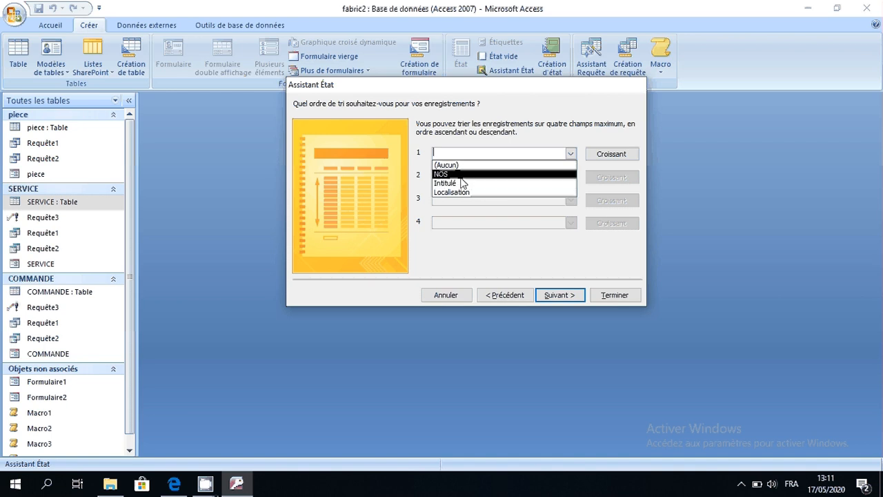
{"action": "left_click", "coordinate": [607, 155]}
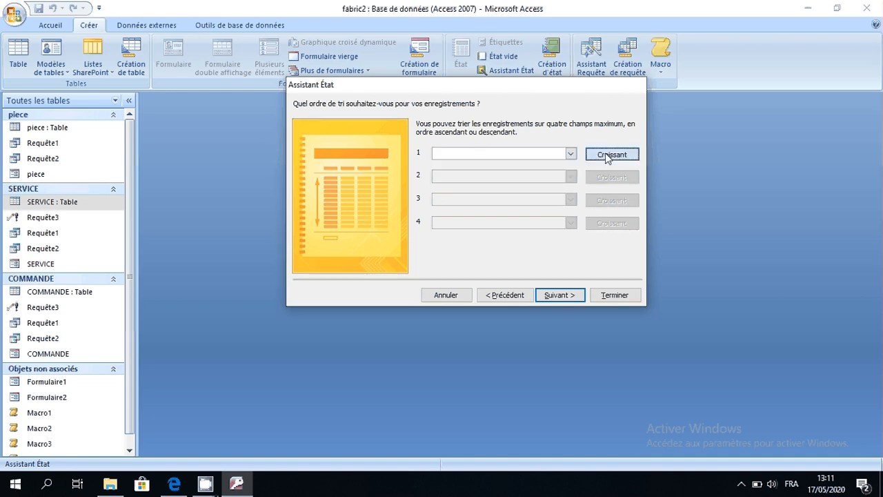
{"action": "left_click", "coordinate": [607, 155]}
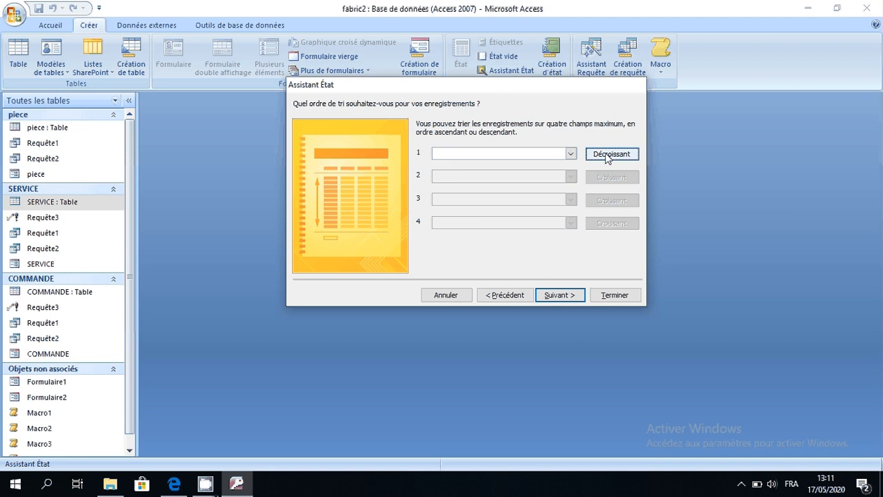
{"action": "left_click", "coordinate": [558, 296]}
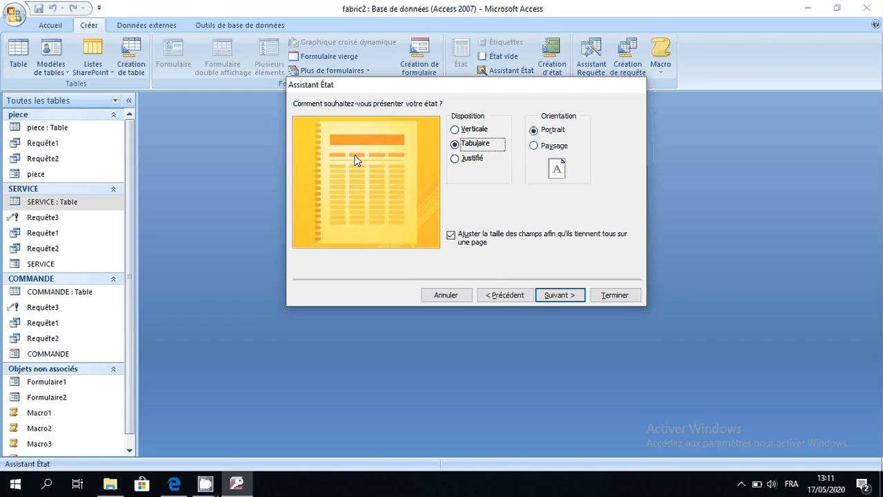
Step: Compare the Verticale and Justifié layouts, keep Tabulaire with portrait orientation, and continue to the report styles
{"action": "left_click", "coordinate": [456, 130]}
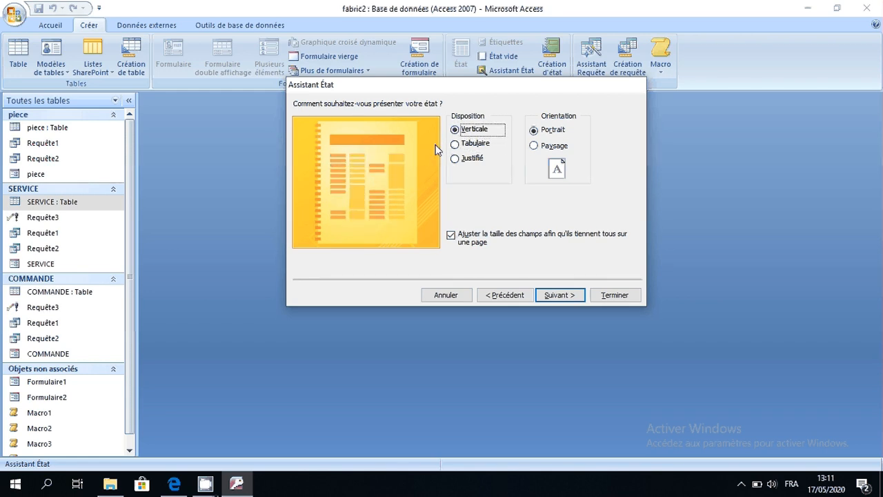
{"action": "left_click", "coordinate": [455, 160]}
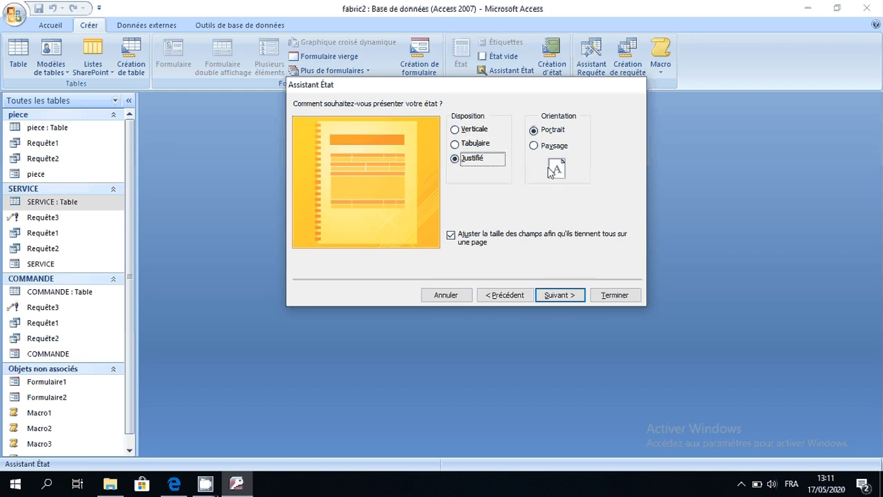
{"action": "left_click", "coordinate": [455, 144]}
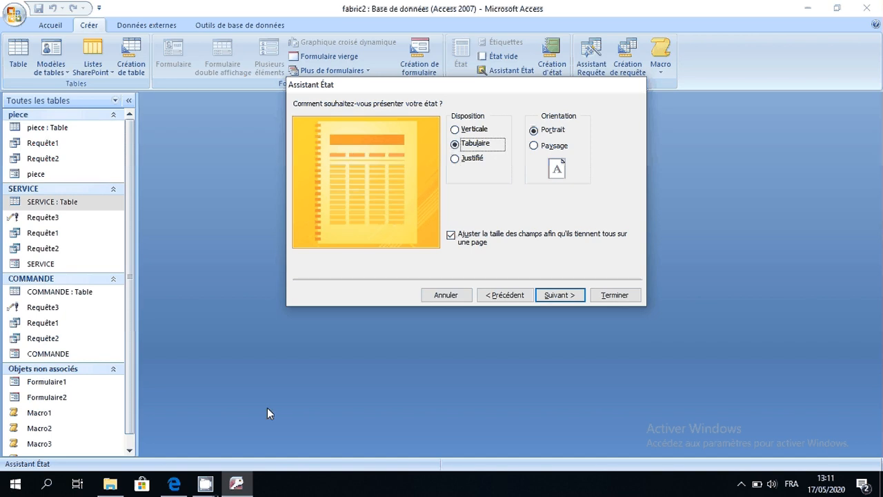
{"action": "left_click", "coordinate": [553, 295]}
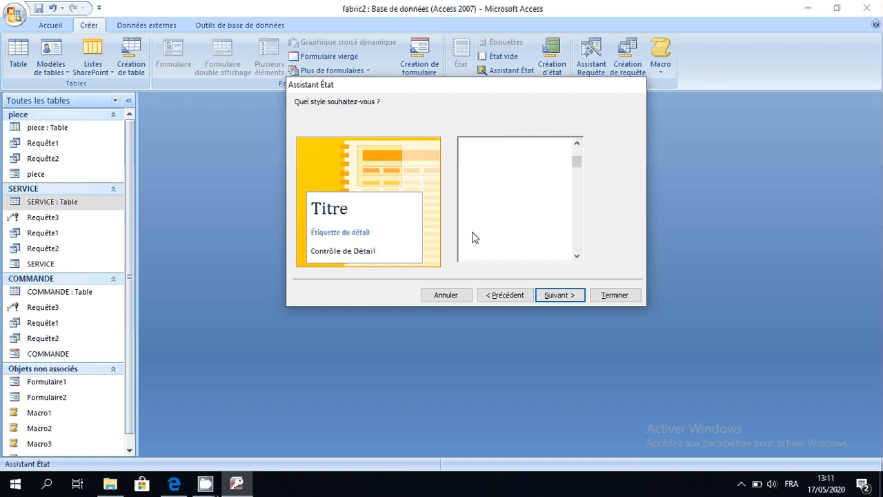
Step: Try several report styles, choose Opulent, and finish the report titled SERVICE with its preview shown
{"action": "left_click", "coordinate": [473, 233]}
{"action": "left_click", "coordinate": [473, 214]}
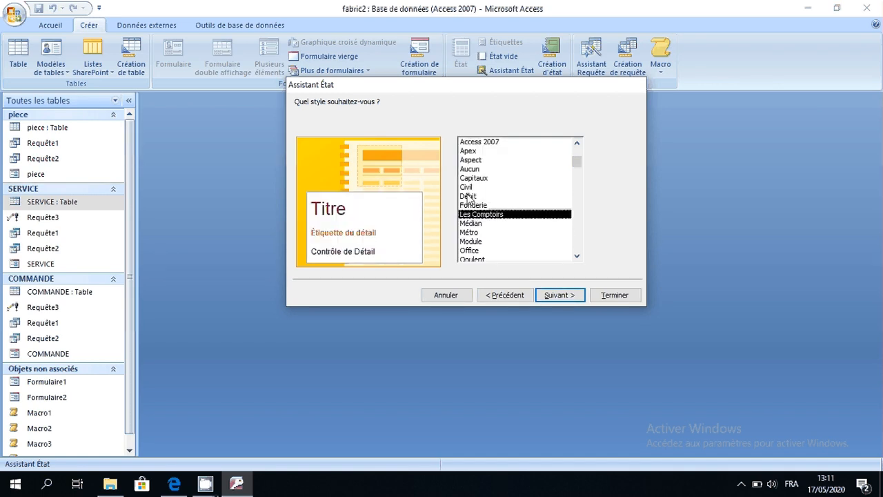
{"action": "left_click", "coordinate": [471, 196]}
{"action": "left_click", "coordinate": [470, 161]}
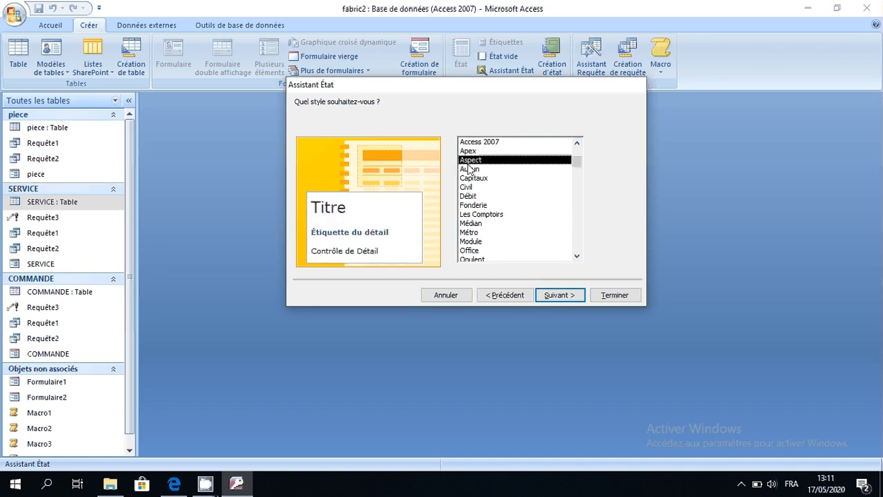
{"action": "left_click", "coordinate": [471, 233]}
{"action": "left_click", "coordinate": [469, 250]}
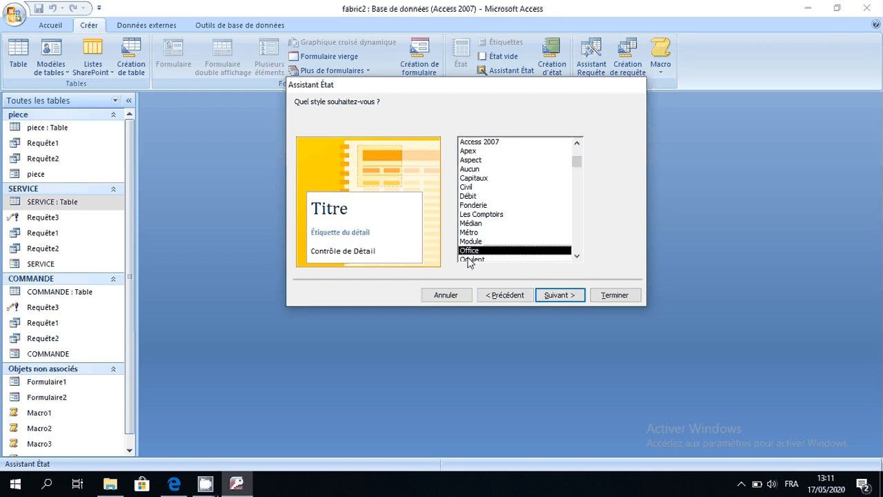
{"action": "left_click", "coordinate": [470, 259]}
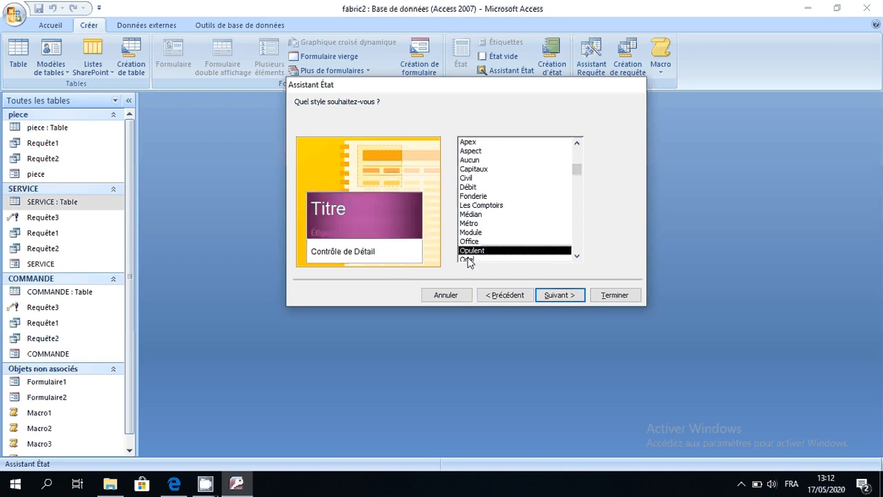
{"action": "left_click", "coordinate": [549, 295]}
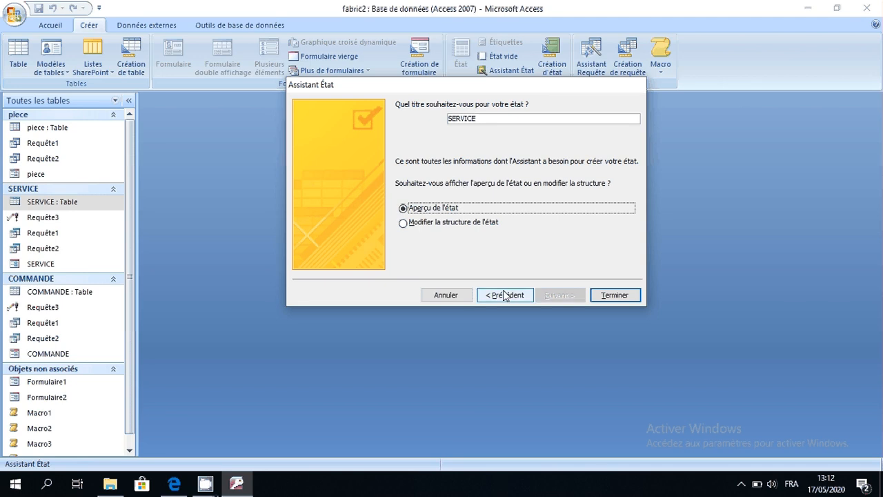
{"action": "left_click", "coordinate": [608, 296]}
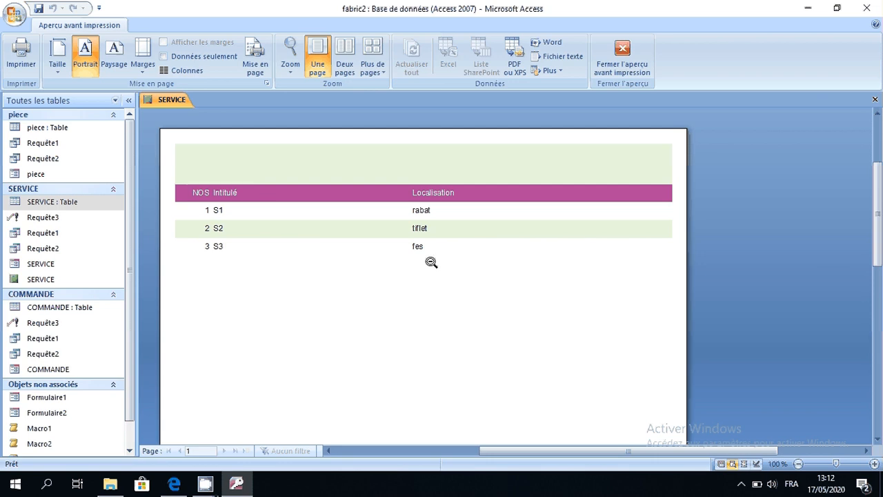
Step: Close the print preview and switch the SERVICE report between report view and design view to compare its sections with the output
{"action": "left_click", "coordinate": [623, 55]}
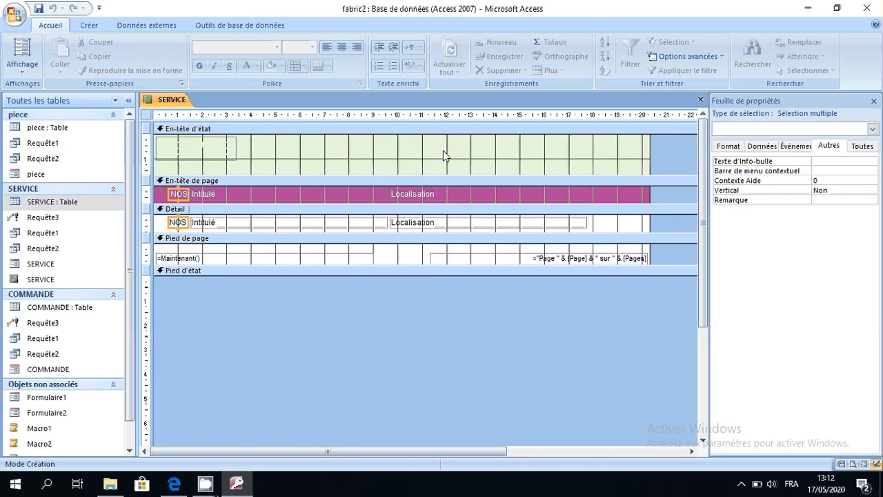
{"action": "left_click", "coordinate": [22, 66]}
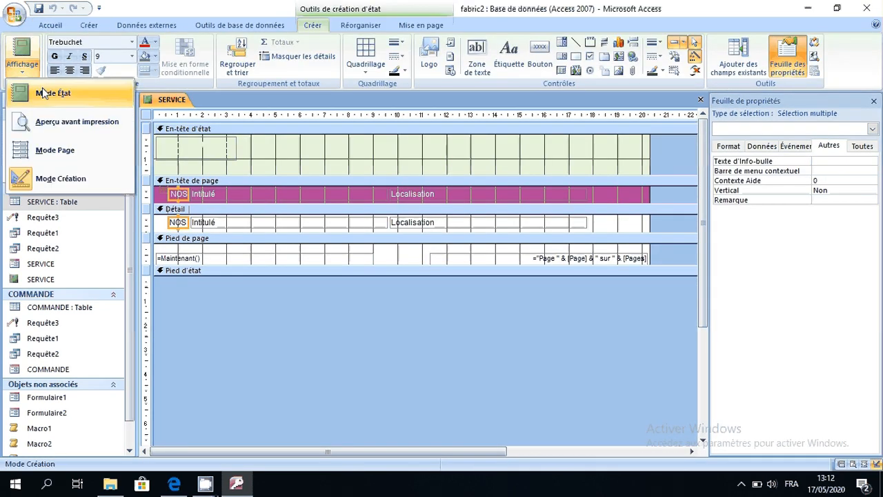
{"action": "left_click", "coordinate": [42, 92]}
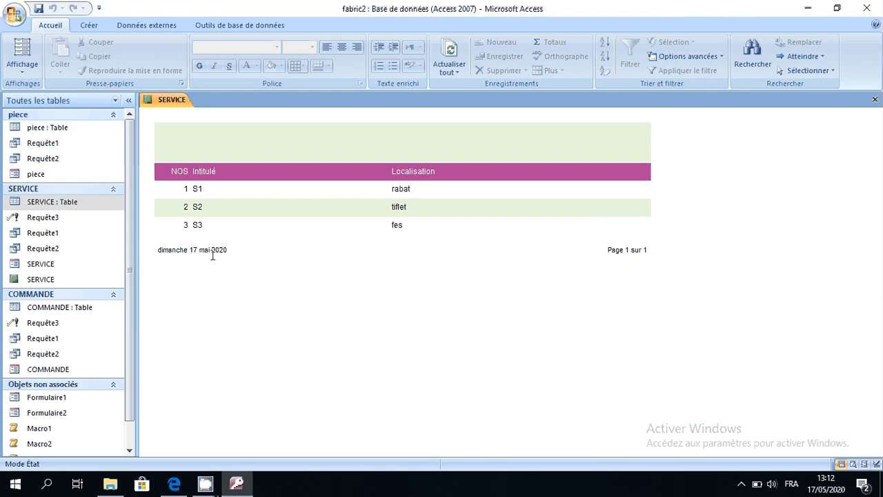
{"action": "left_click", "coordinate": [19, 74]}
{"action": "left_click", "coordinate": [72, 178]}
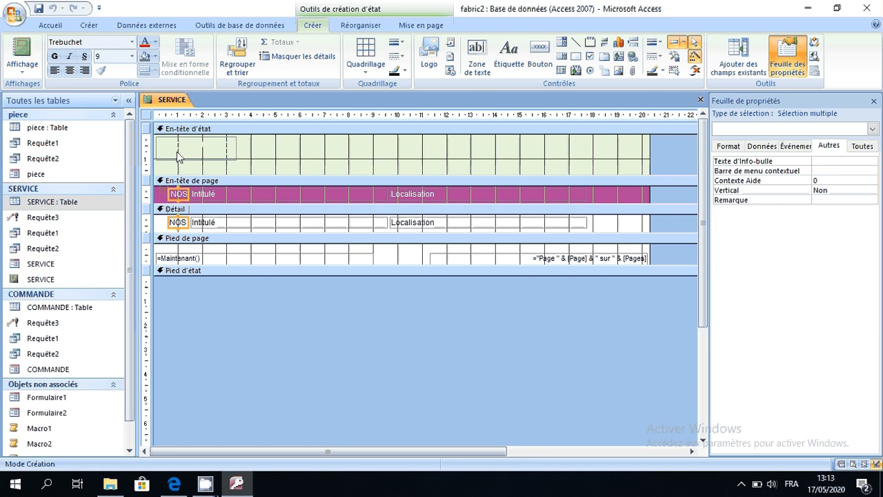
{"action": "left_click", "coordinate": [23, 54]}
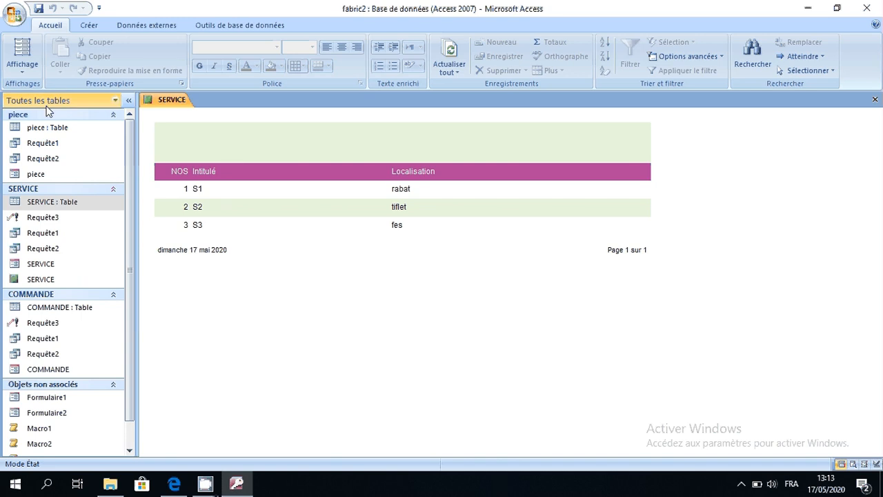
{"action": "left_click", "coordinate": [24, 76]}
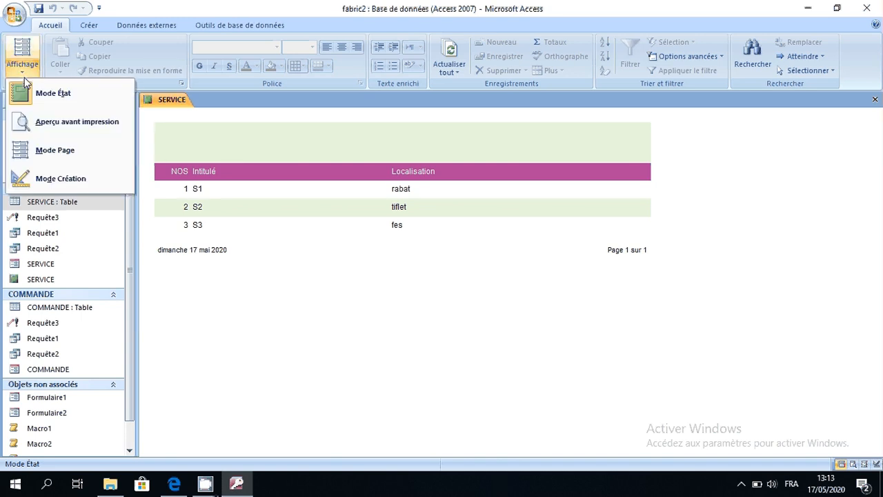
{"action": "left_click", "coordinate": [53, 176]}
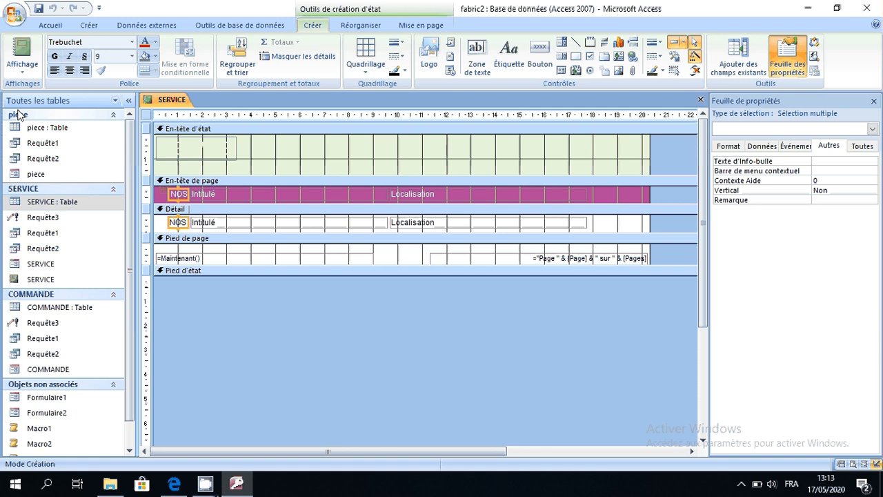
{"action": "left_click", "coordinate": [22, 52]}
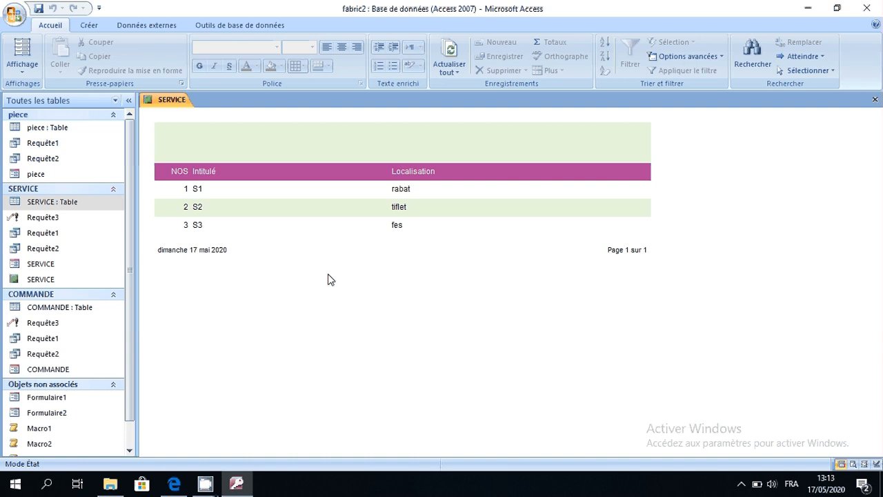
Step: Enlarge the SERVICE report's Détail section to about 4.7 cm and heighten its page header in design view, checking the output in report view
{"action": "left_click", "coordinate": [19, 73]}
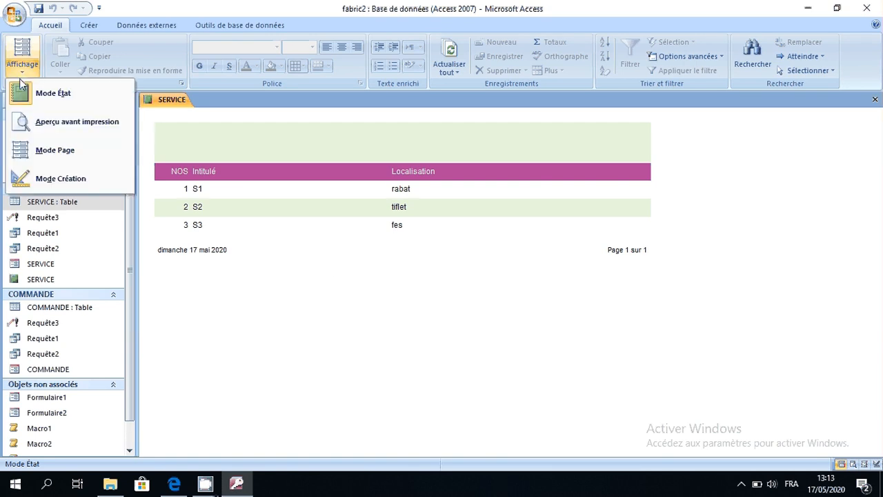
{"action": "left_click", "coordinate": [55, 179]}
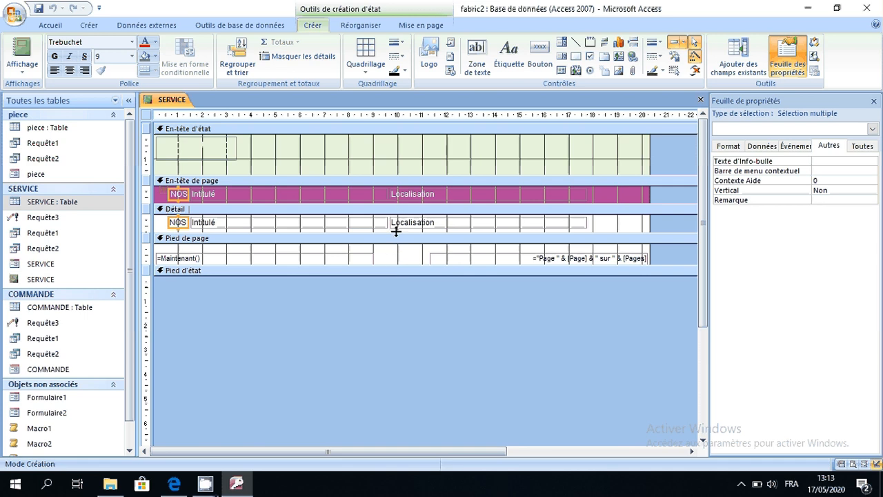
{"action": "left_click_drag", "start_coordinate": [395, 232], "coordinate": [388, 328]}
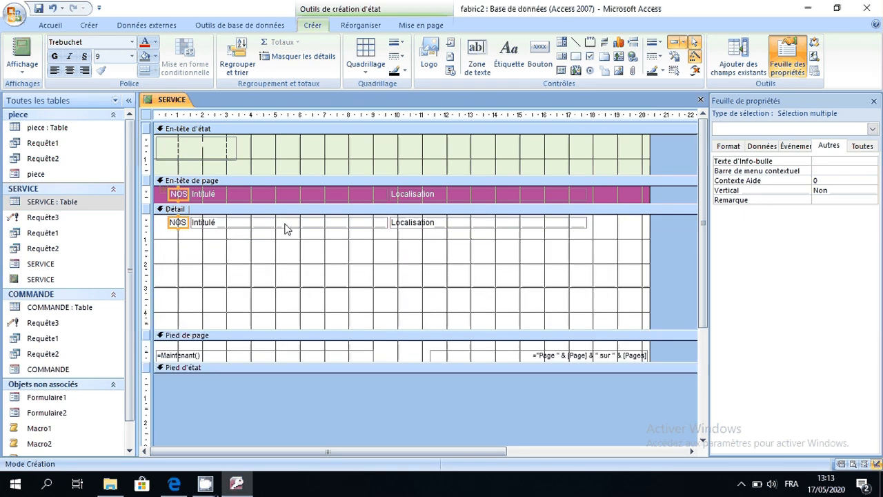
{"action": "left_click_drag", "start_coordinate": [298, 204], "coordinate": [298, 223]}
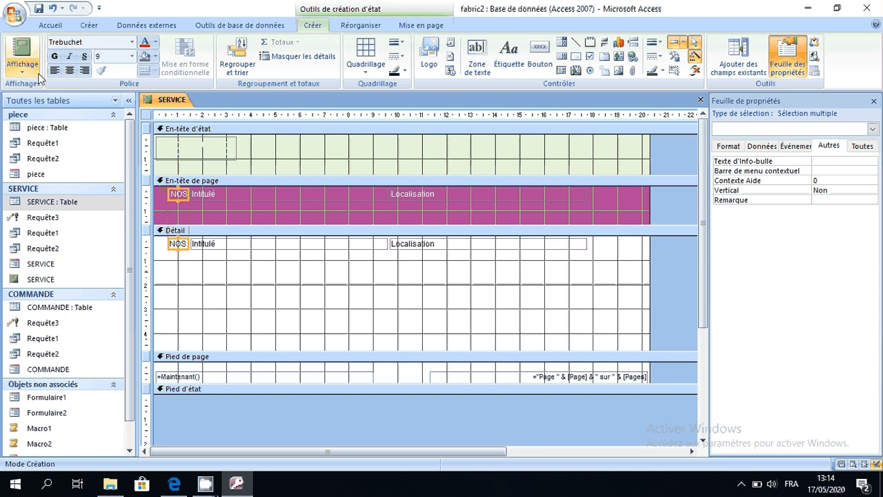
{"action": "left_click", "coordinate": [25, 57]}
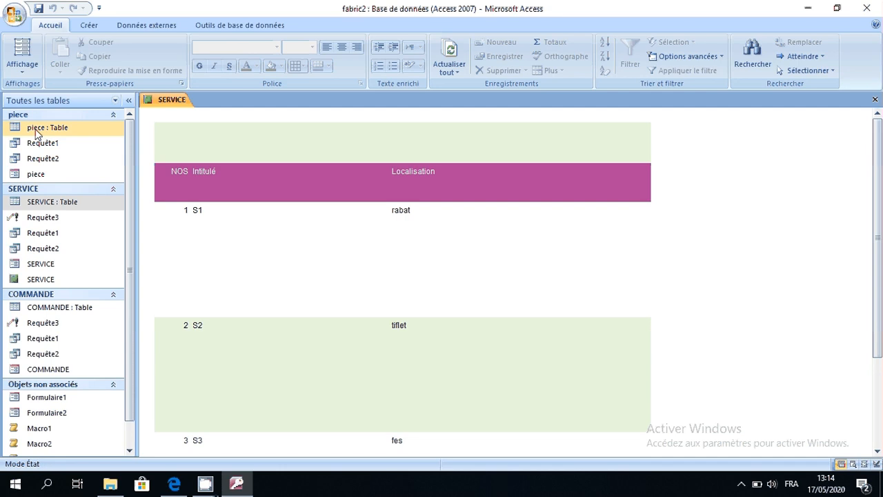
Step: Set the background colour of the SERVICE report's Détail section to dark blue #17365D in its properties
{"action": "left_click", "coordinate": [28, 72]}
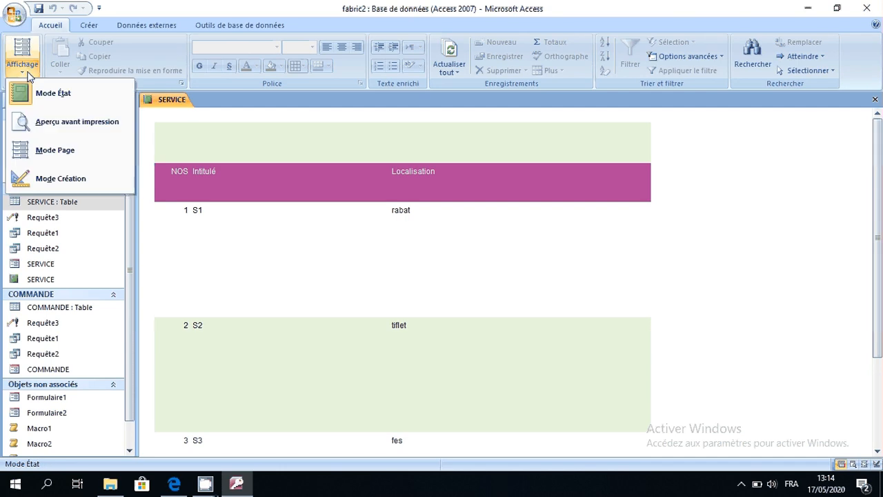
{"action": "left_click", "coordinate": [50, 185]}
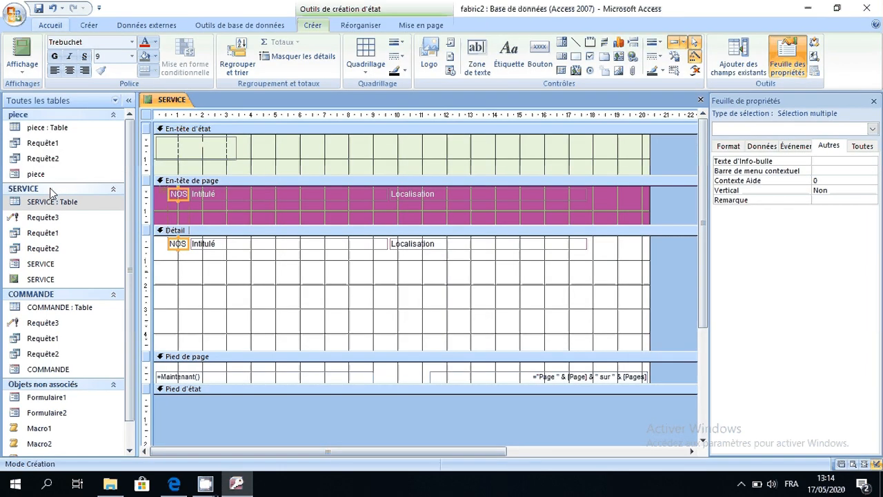
{"action": "left_click", "coordinate": [241, 274]}
{"action": "right_click", "coordinate": [242, 272]}
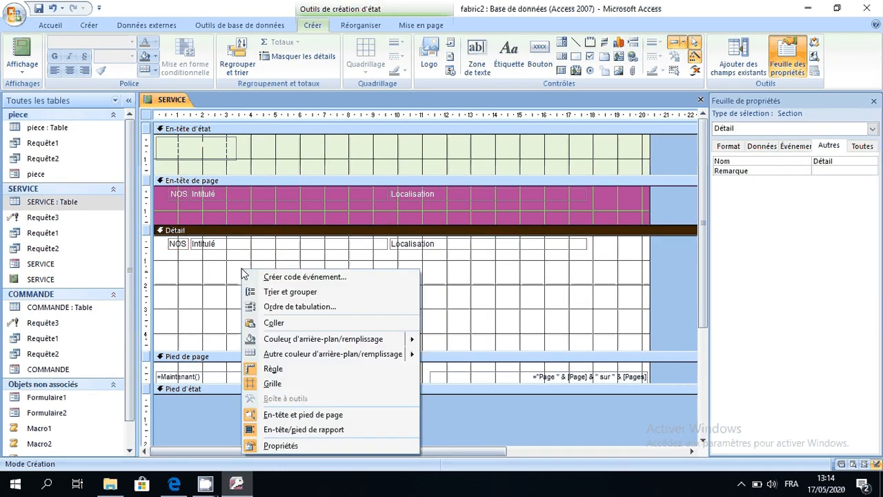
{"action": "left_click", "coordinate": [284, 446]}
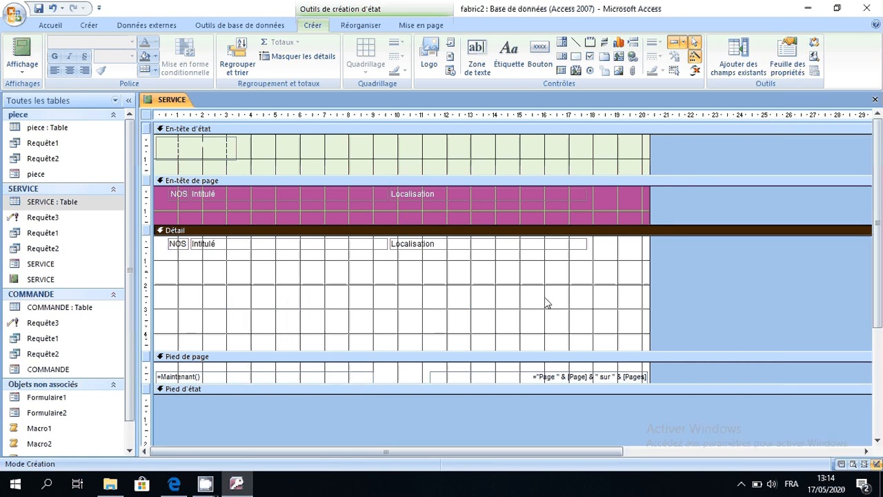
{"action": "right_click", "coordinate": [459, 282]}
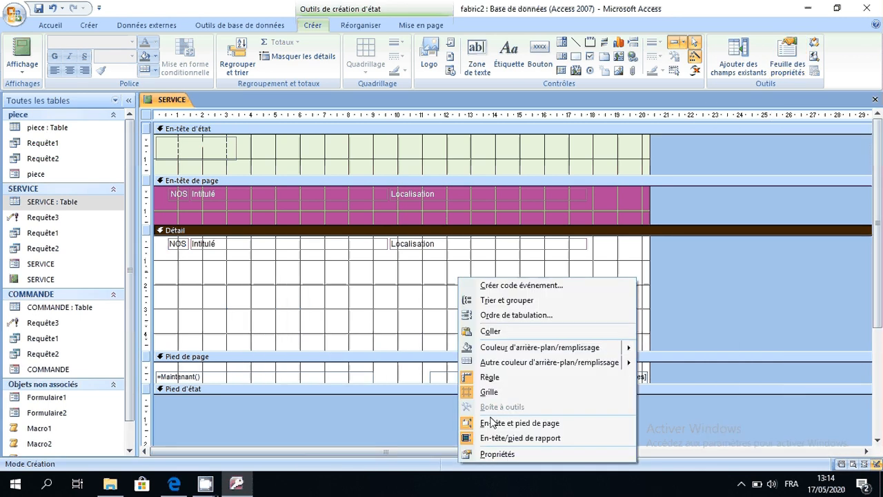
{"action": "left_click", "coordinate": [495, 454]}
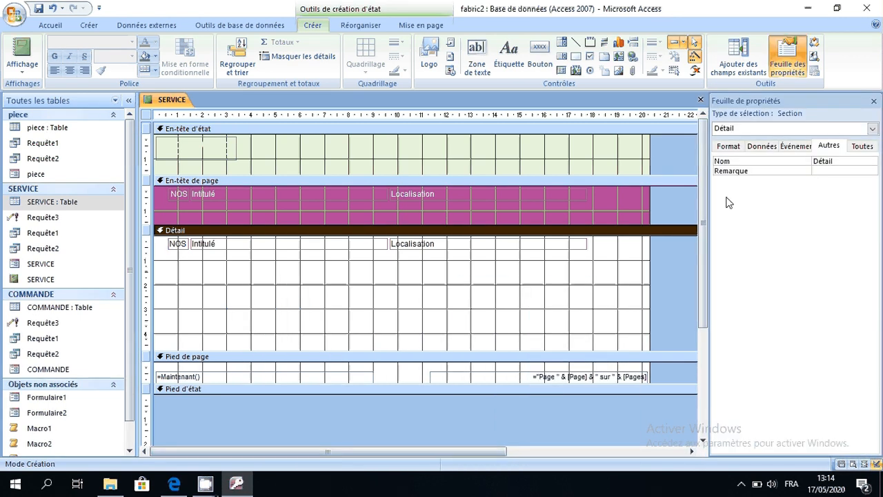
{"action": "left_click", "coordinate": [736, 150]}
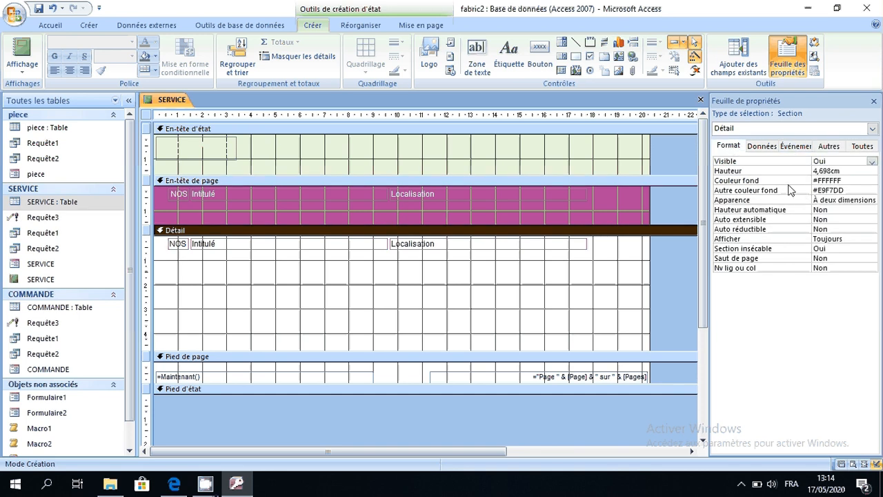
{"action": "left_click", "coordinate": [871, 181]}
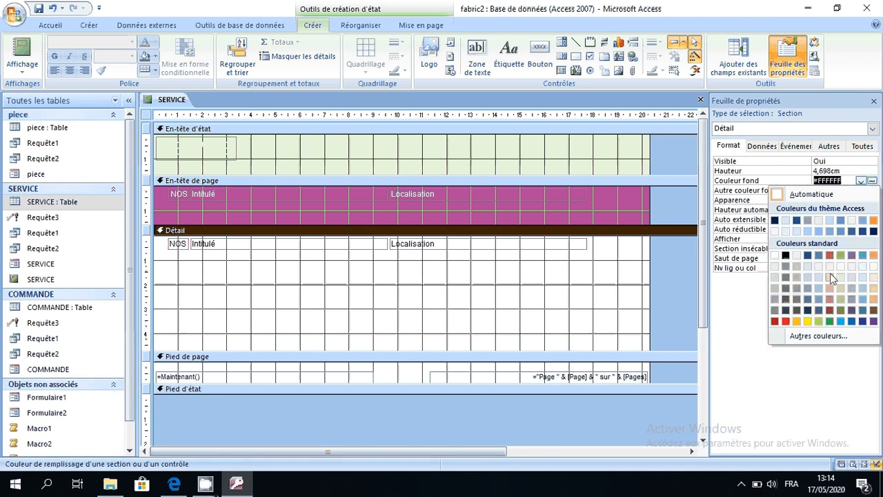
{"action": "left_click", "coordinate": [807, 299]}
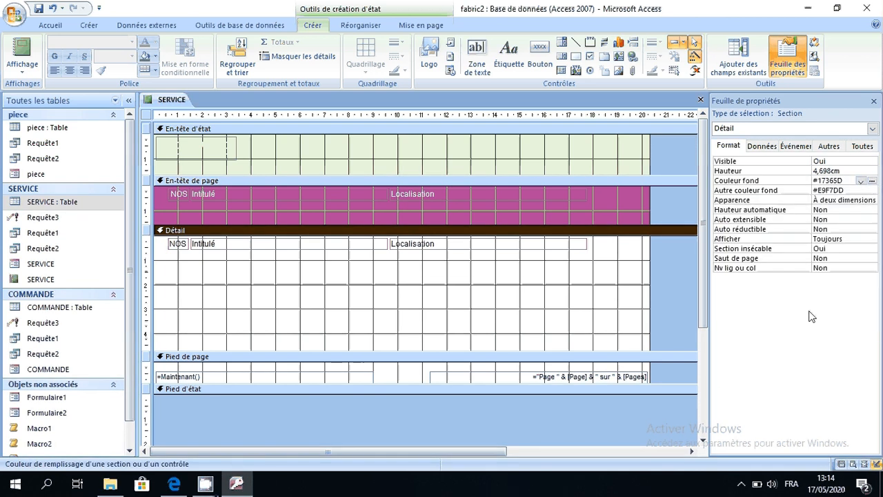
Step: Check the recoloured SERVICE report in report view and close it, saving the design changes
{"action": "left_click", "coordinate": [22, 47]}
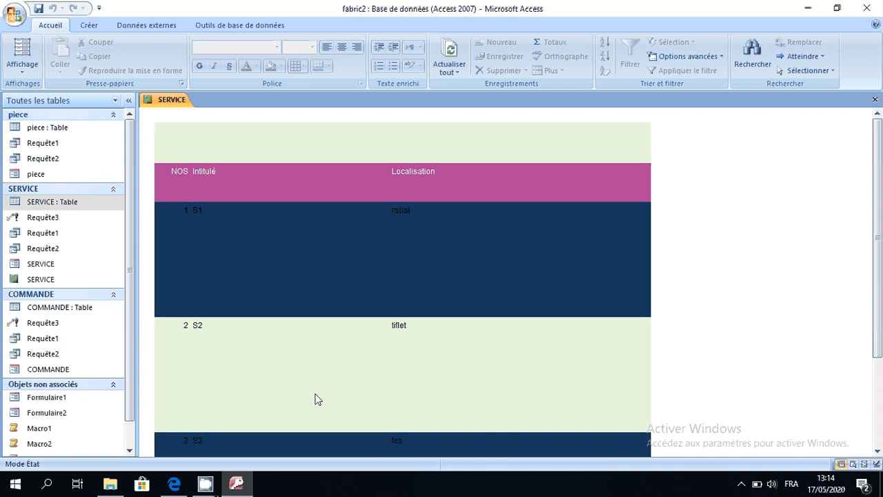
{"action": "left_click", "coordinate": [875, 100]}
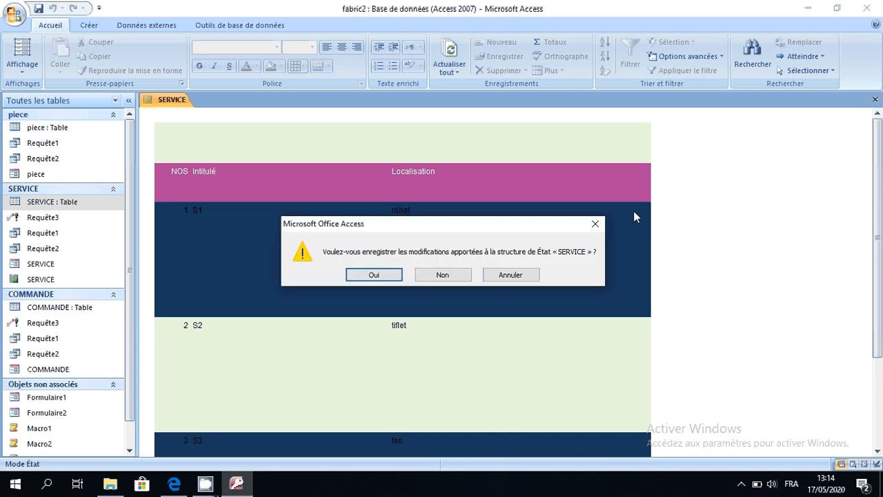
{"action": "left_click", "coordinate": [377, 276]}
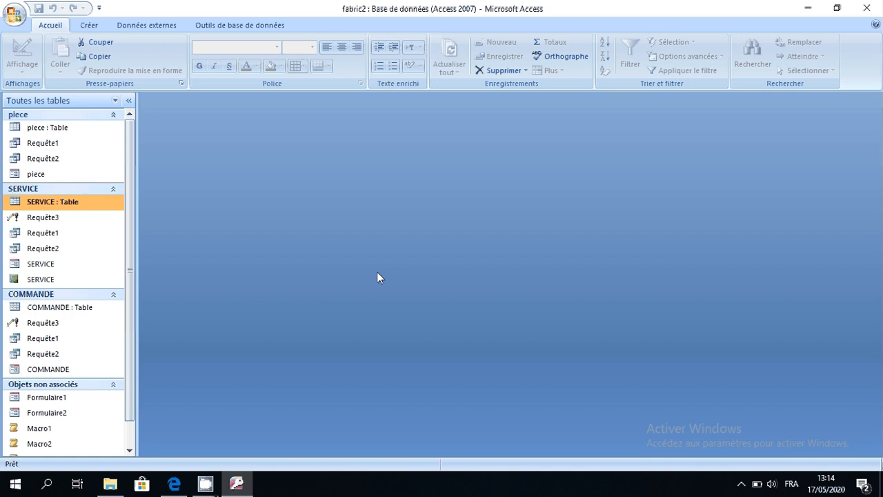
Step: Consult the exercise PDF in Edge, and start a wizard report in Access with the fields NOP, NOS and qt from the COMMANDE table
{"action": "left_click", "coordinate": [180, 486]}
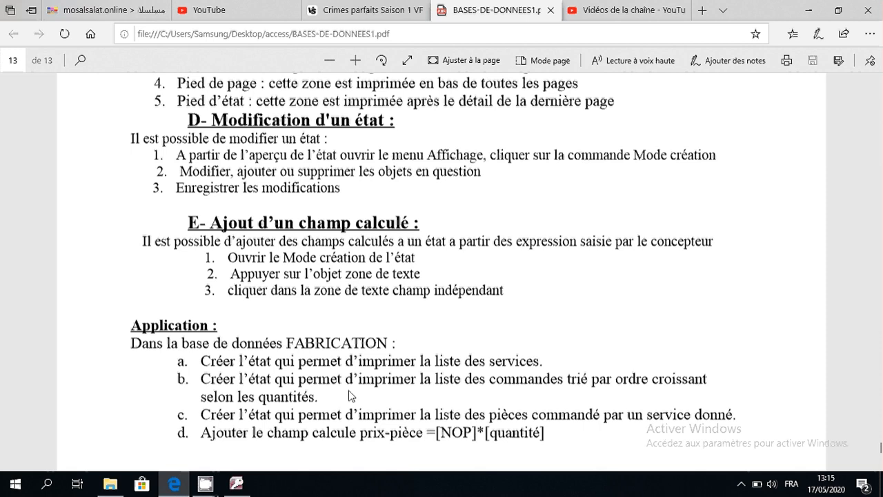
{"action": "left_click", "coordinate": [236, 483]}
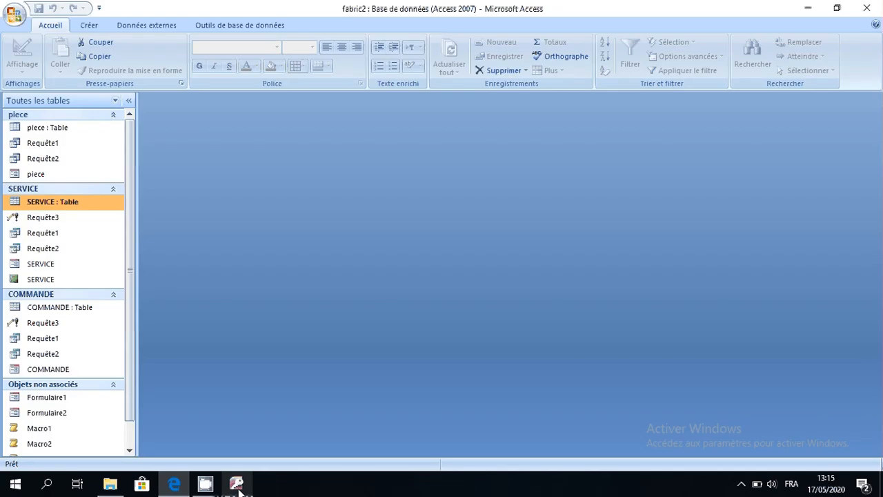
{"action": "left_click", "coordinate": [89, 25]}
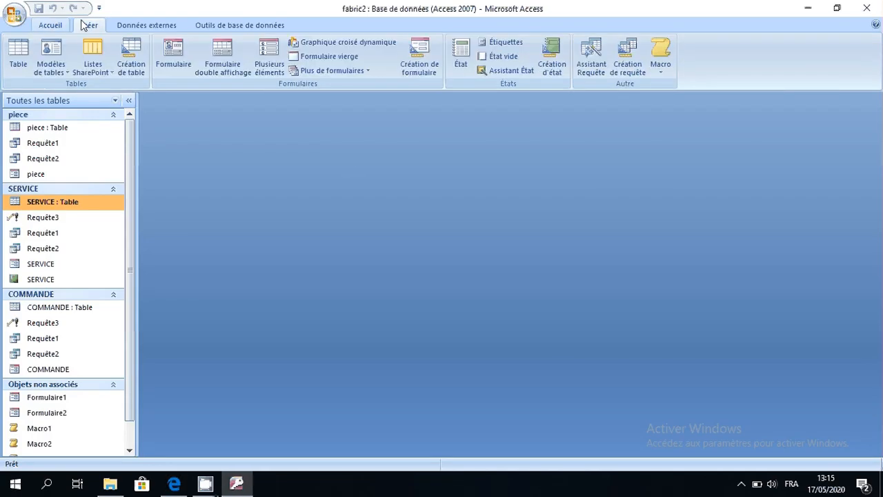
{"action": "left_click", "coordinate": [489, 72]}
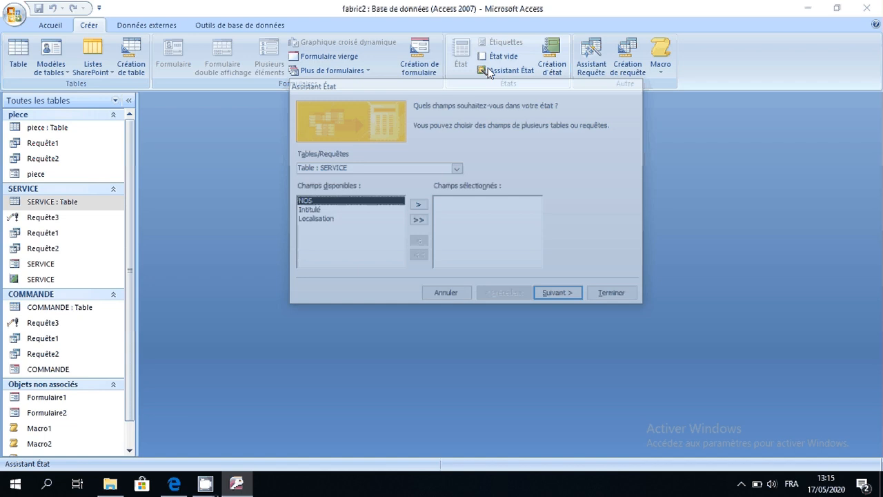
{"action": "left_click", "coordinate": [457, 169]}
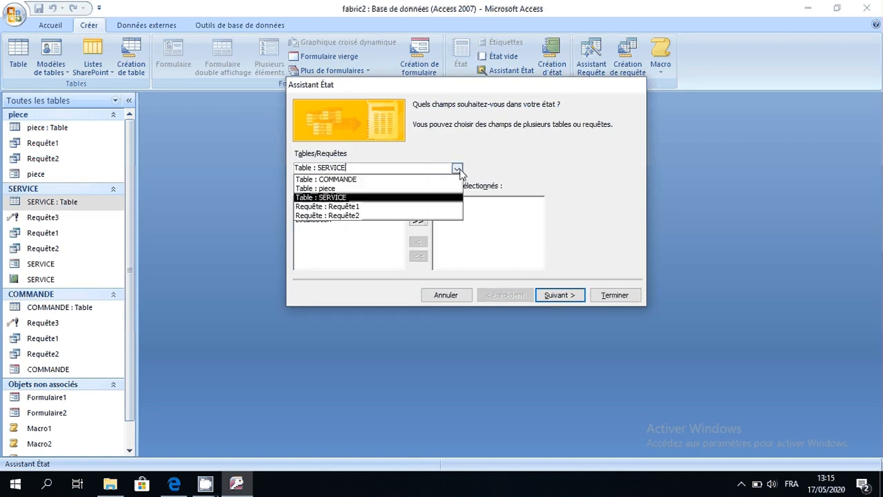
{"action": "left_click", "coordinate": [403, 180]}
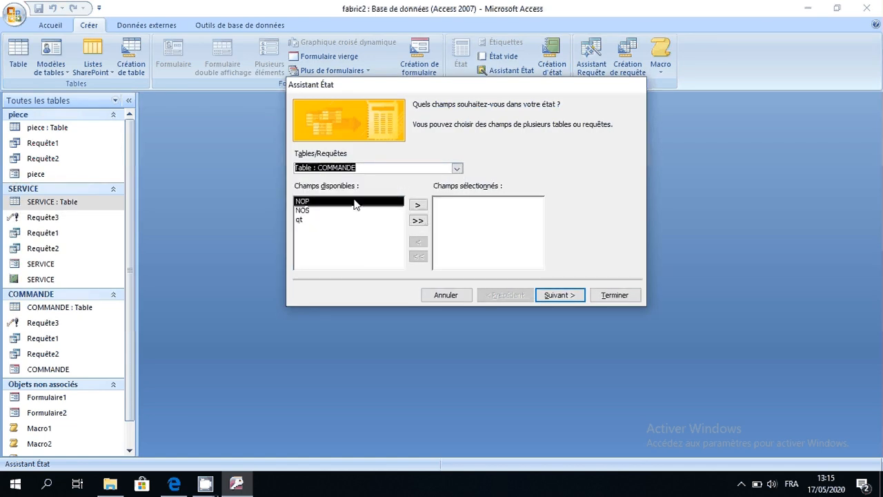
{"action": "left_click", "coordinate": [418, 220]}
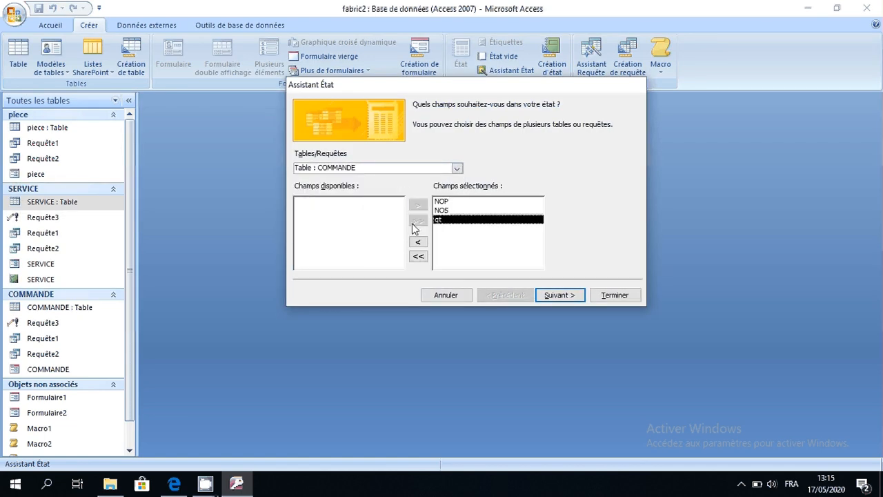
Step: Keep the grouping by NOP, sort the detail records by qt in Décroissant order, and continue to the layout options
{"action": "left_click", "coordinate": [559, 295]}
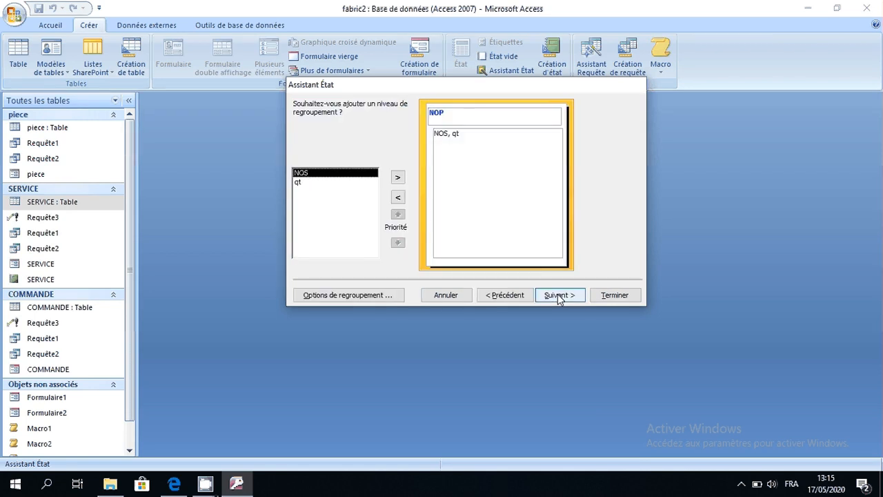
{"action": "left_click", "coordinate": [558, 296]}
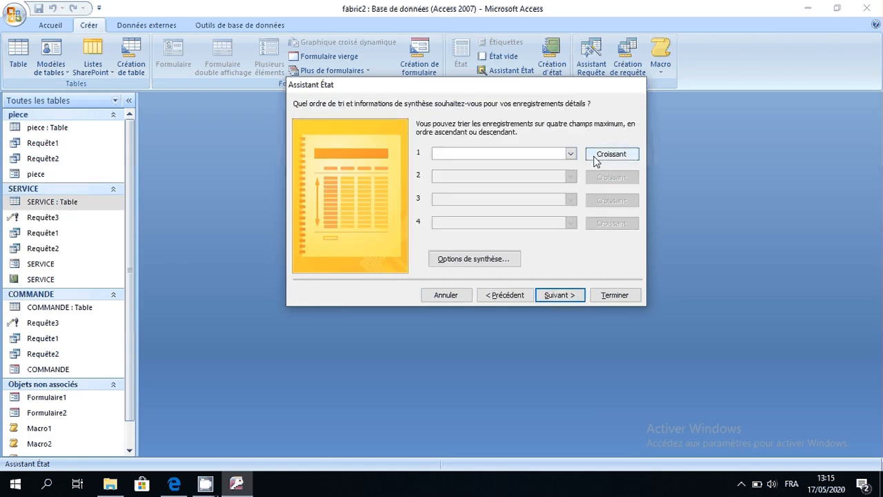
{"action": "left_click", "coordinate": [597, 156]}
{"action": "left_click", "coordinate": [570, 153]}
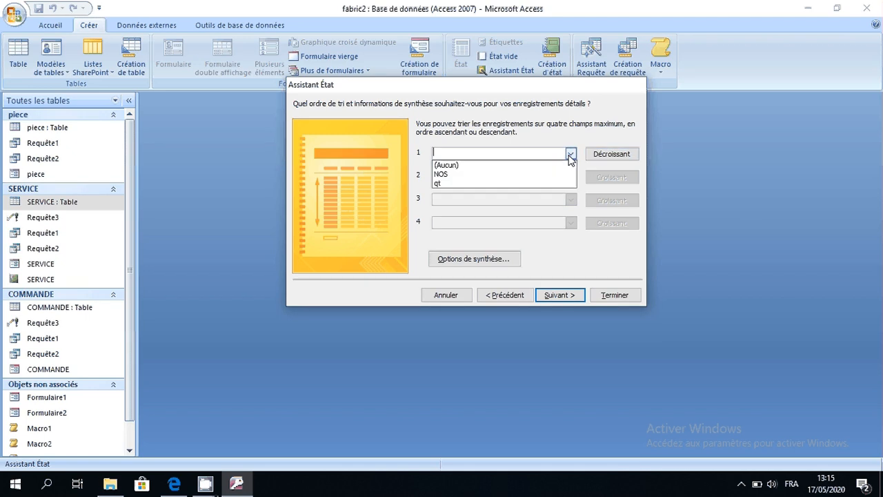
{"action": "left_click", "coordinate": [506, 183]}
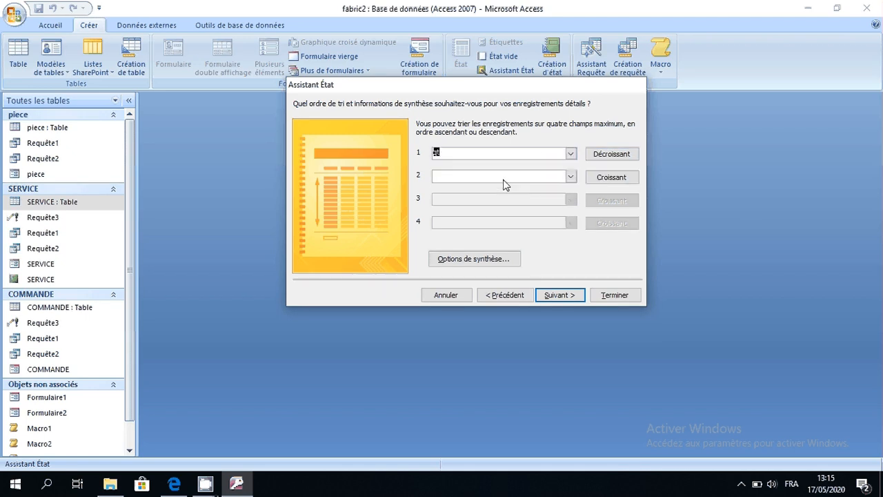
{"action": "left_click", "coordinate": [571, 301]}
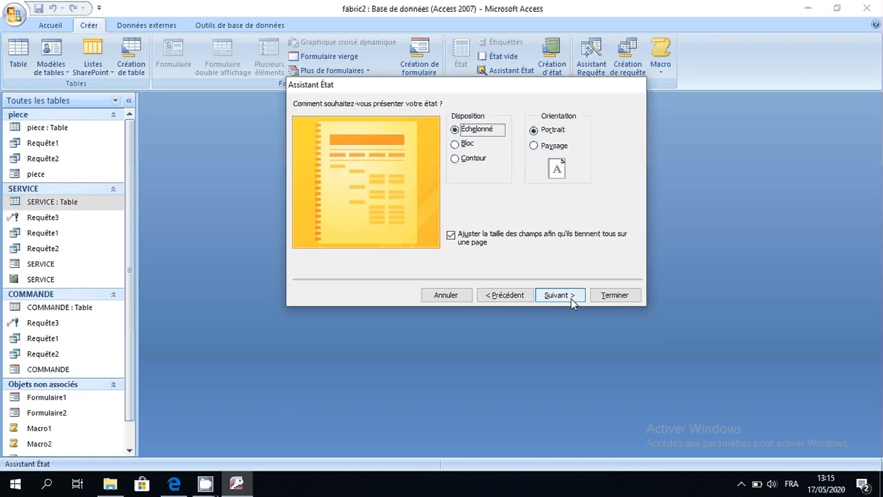
Step: Finish the COMMANDE report with the Échelonné portrait layout and Opulent style, close its preview and design, and return to the exercise PDF in Edge
{"action": "left_click", "coordinate": [571, 301]}
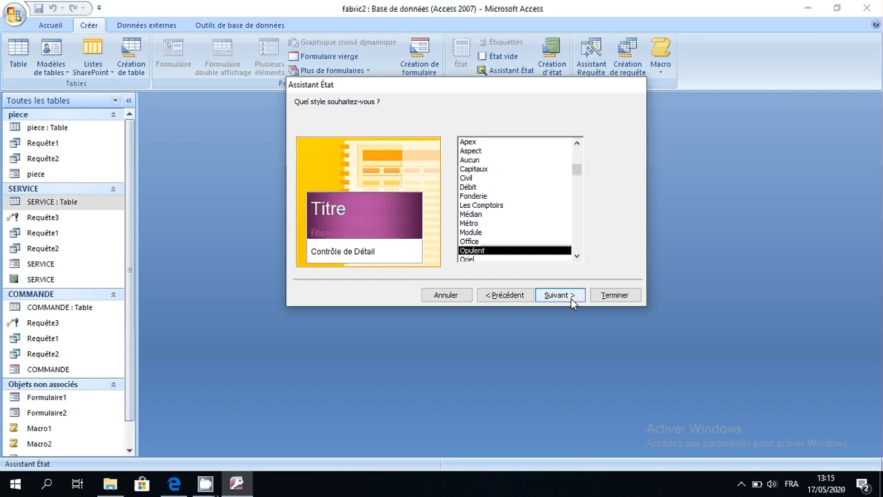
{"action": "left_click", "coordinate": [610, 295]}
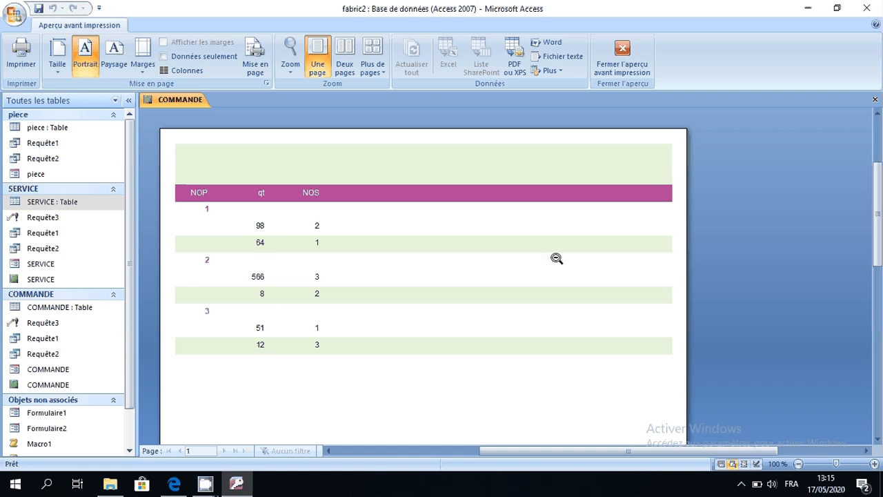
{"action": "left_click", "coordinate": [623, 54]}
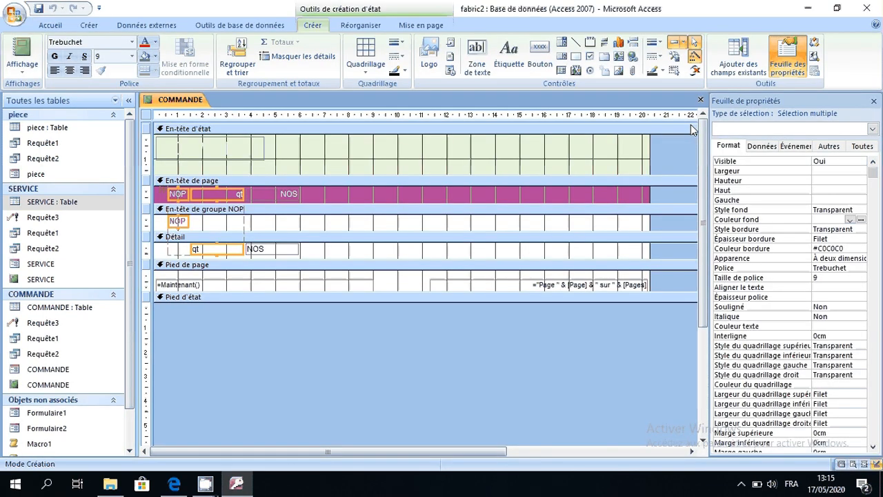
{"action": "left_click", "coordinate": [701, 100]}
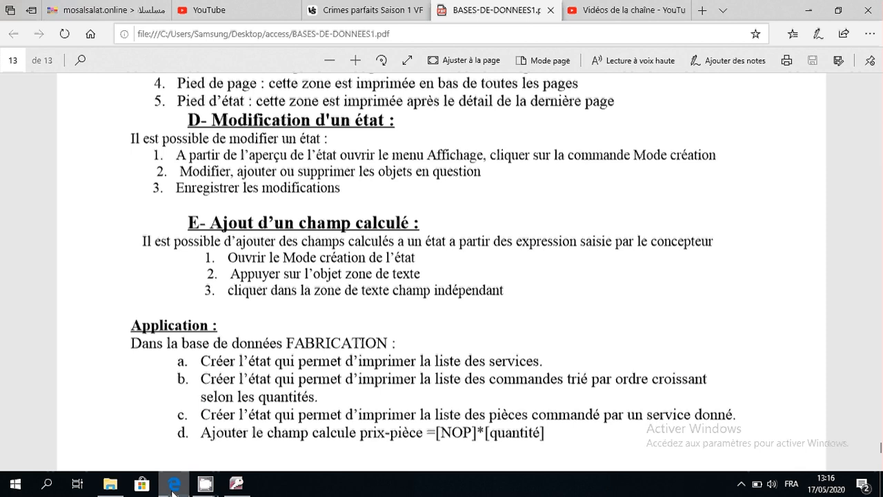
{"action": "mouse_move", "coordinate": [204, 492]}
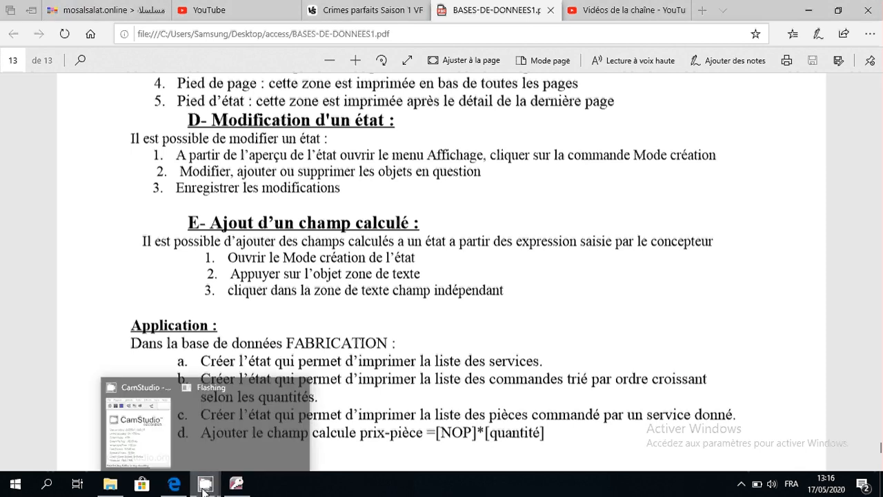
{"action": "left_click", "coordinate": [163, 436]}
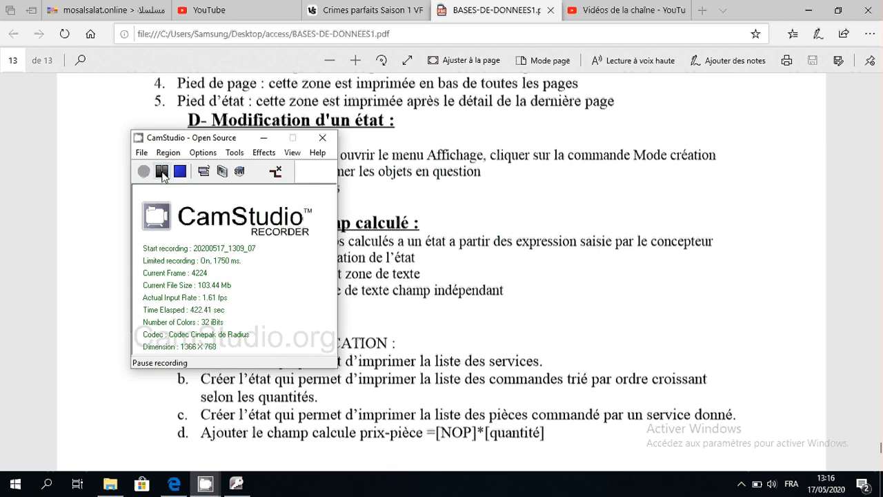
{"action": "left_click", "coordinate": [163, 174]}
{"action": "left_click", "coordinate": [144, 172]}
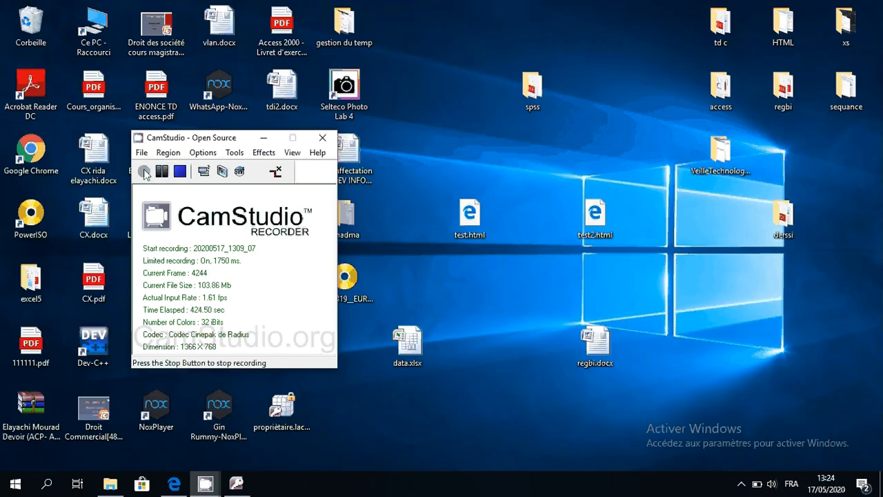
Step: Switch to Access, start a blank report in design view and show the list of existing fields
{"action": "left_click", "coordinate": [244, 487]}
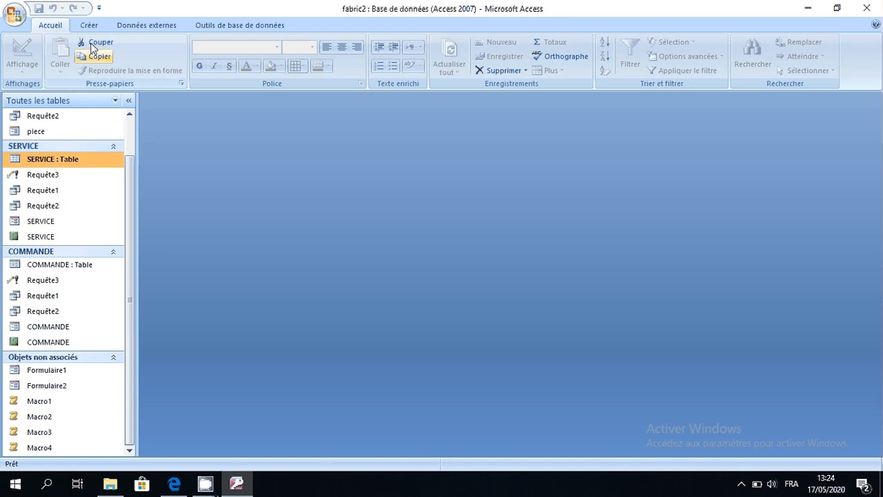
{"action": "left_click", "coordinate": [89, 24]}
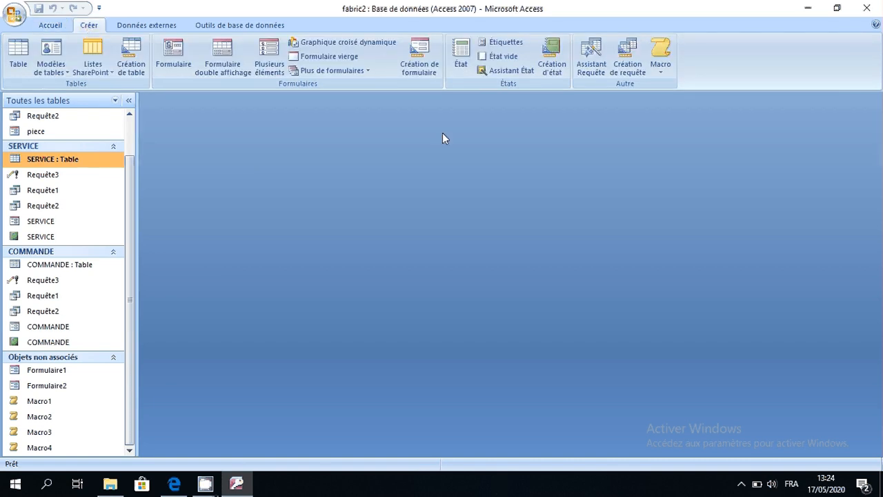
{"action": "left_click", "coordinate": [542, 71]}
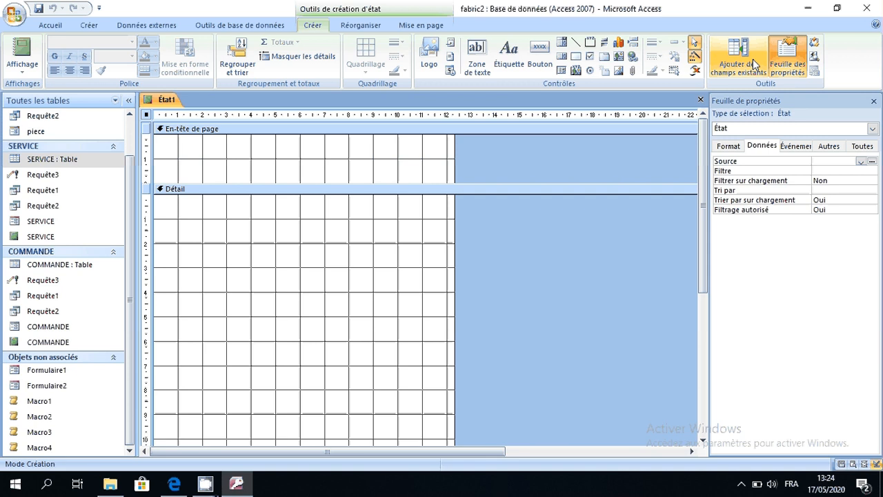
{"action": "left_click", "coordinate": [738, 69]}
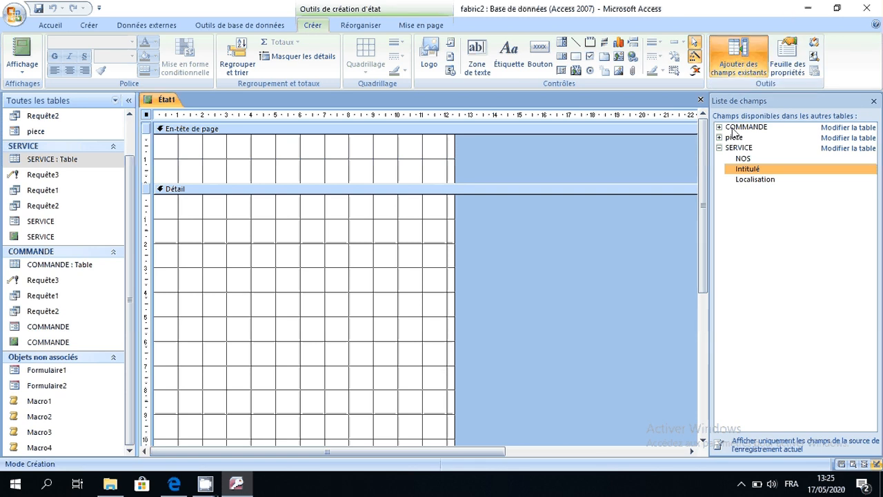
Step: Add the fields NOP, des, Couleur and poids from the piece table to the report's Détail section
{"action": "left_click", "coordinate": [719, 148]}
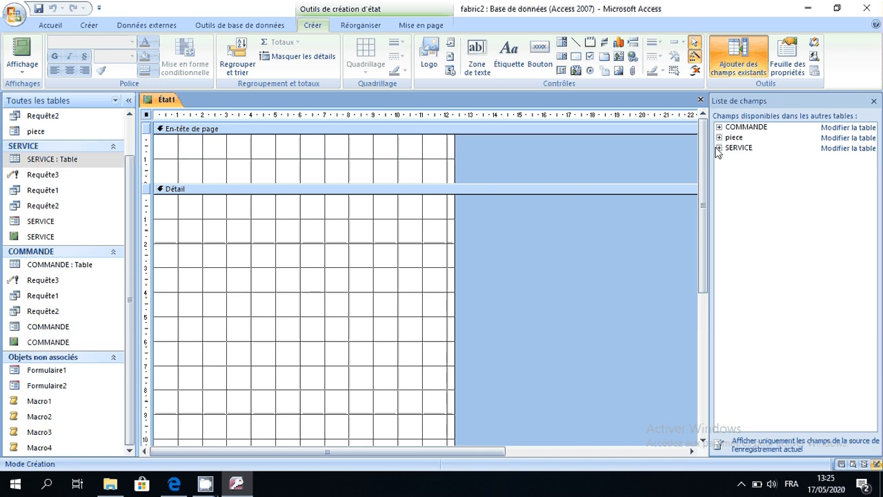
{"action": "left_click", "coordinate": [719, 138]}
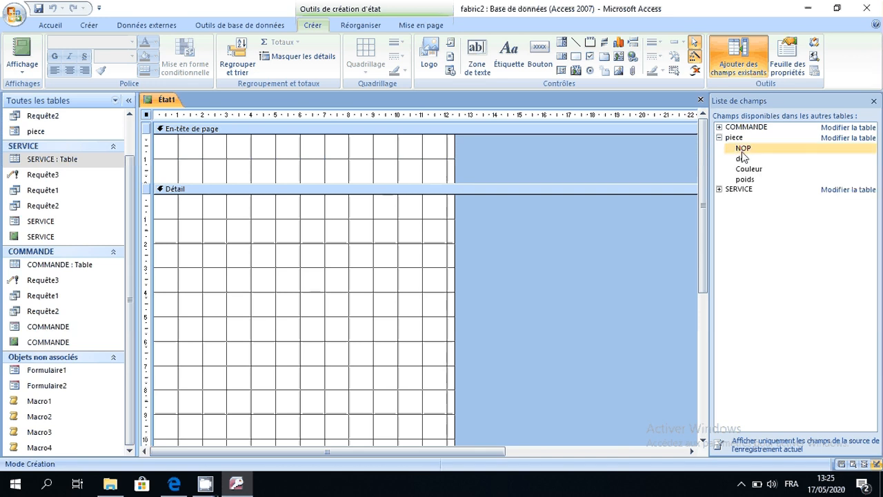
{"action": "double_click", "coordinate": [742, 149]}
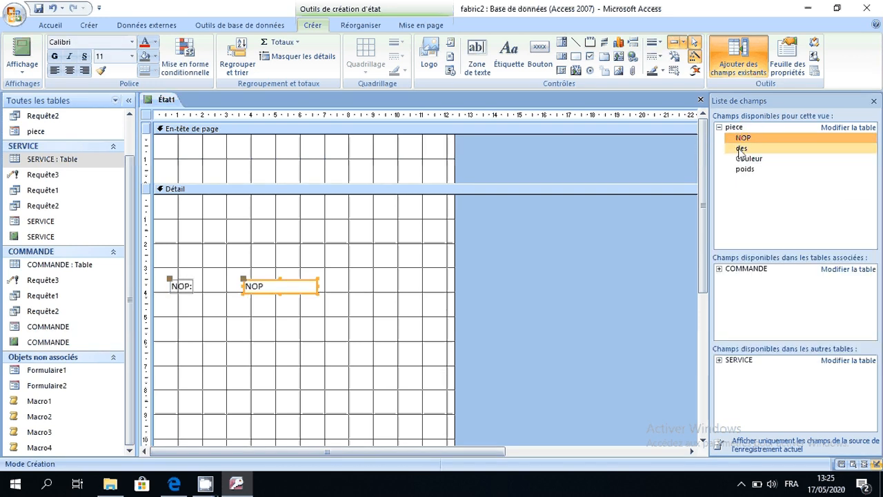
{"action": "double_click", "coordinate": [740, 149]}
{"action": "double_click", "coordinate": [748, 159]}
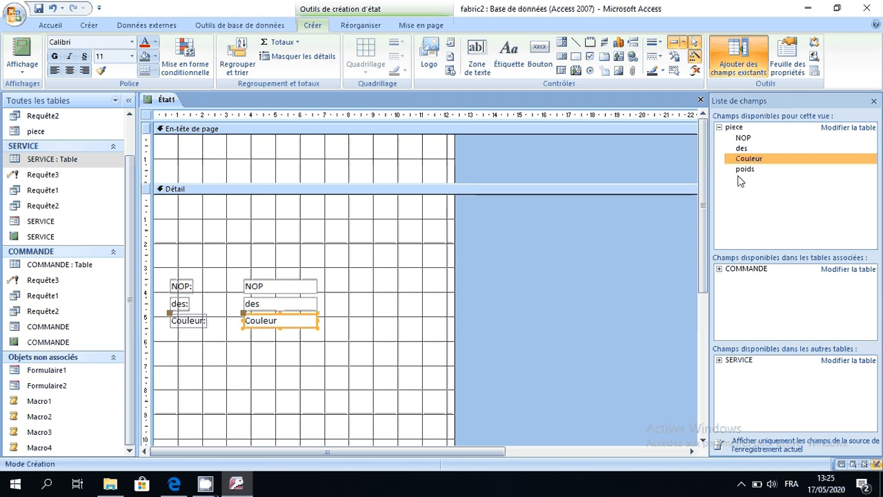
{"action": "left_click", "coordinate": [741, 171]}
{"action": "double_click", "coordinate": [741, 169]}
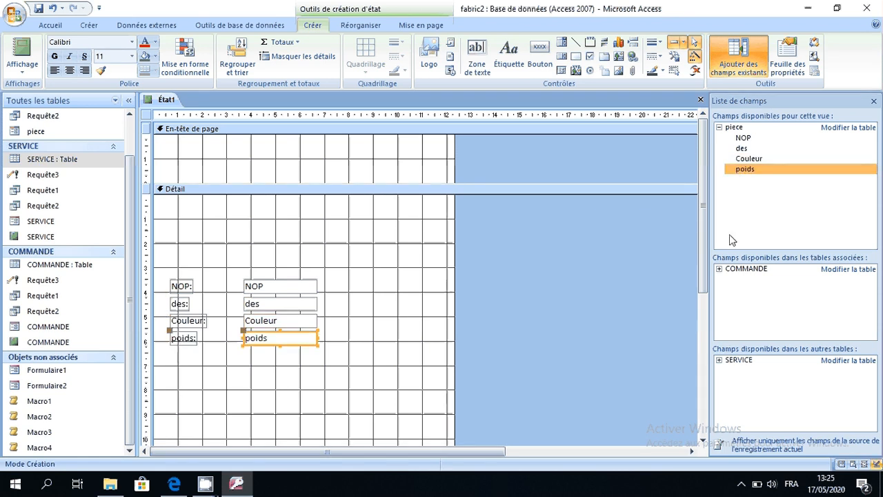
Step: Add qt and NOS from the COMMANDE table and Intitulé from the SERVICE table to the Détail section
{"action": "left_click", "coordinate": [720, 269]}
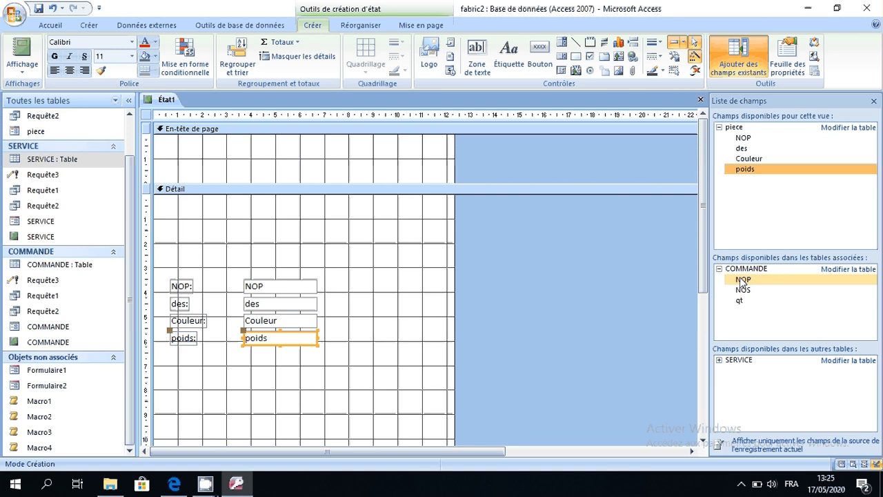
{"action": "double_click", "coordinate": [739, 300]}
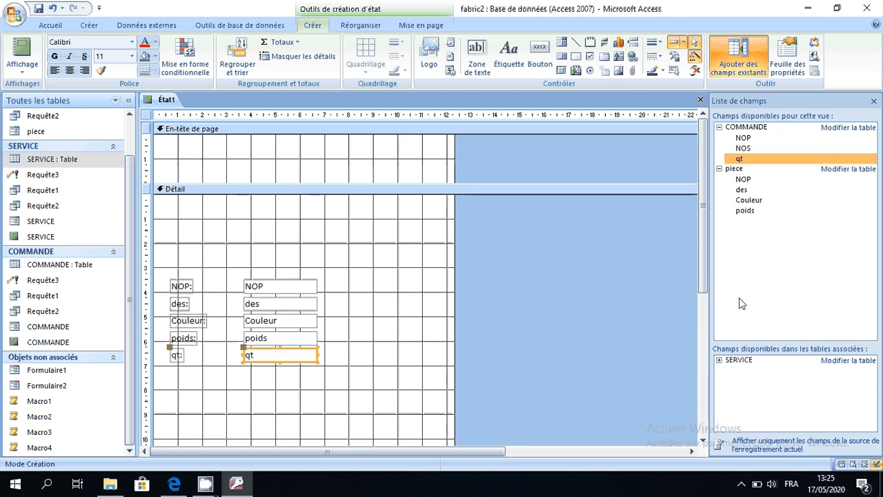
{"action": "double_click", "coordinate": [743, 149]}
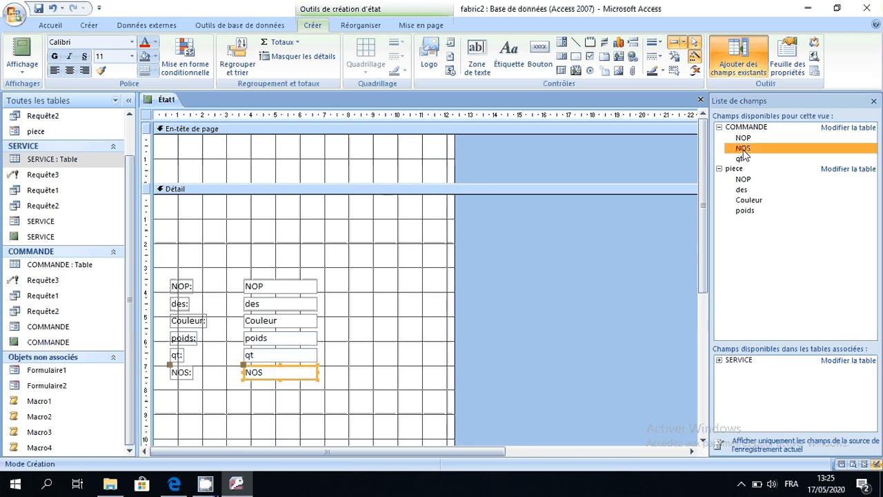
{"action": "left_click", "coordinate": [719, 360]}
{"action": "double_click", "coordinate": [747, 383]}
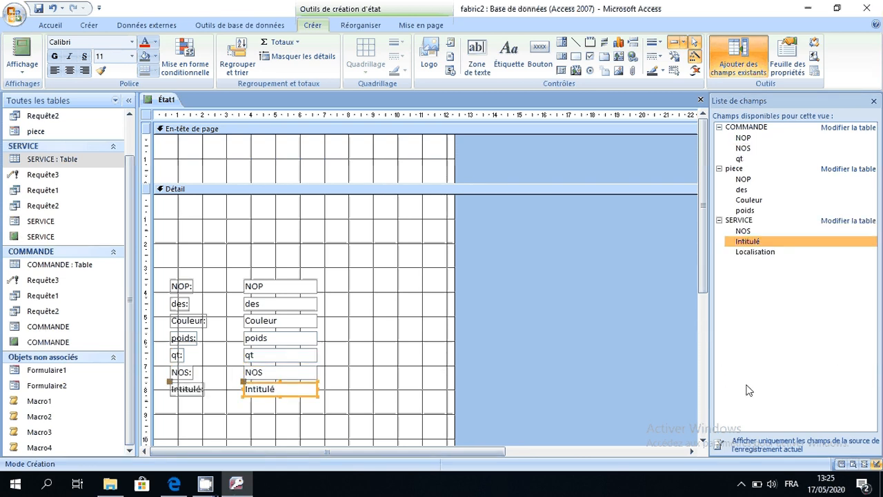
Step: Check the new report's records in report view and close it without saving
{"action": "left_click", "coordinate": [22, 54]}
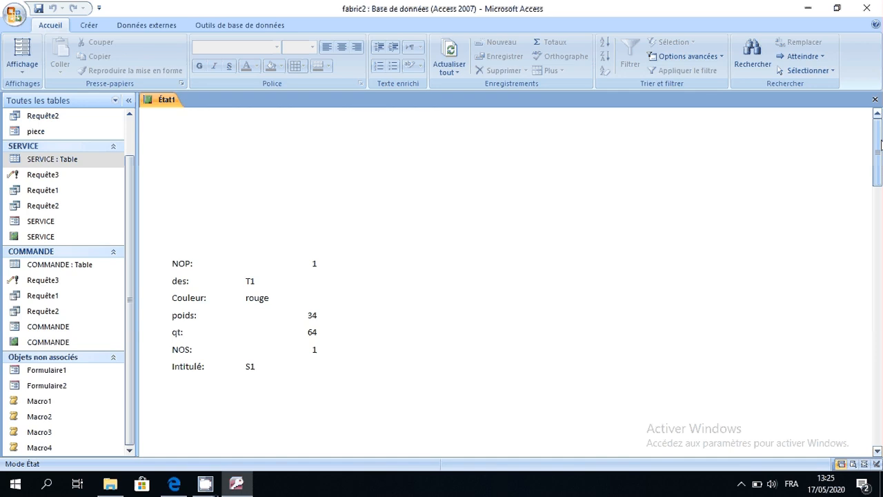
{"action": "left_click_drag", "start_coordinate": [880, 142], "coordinate": [874, 108]}
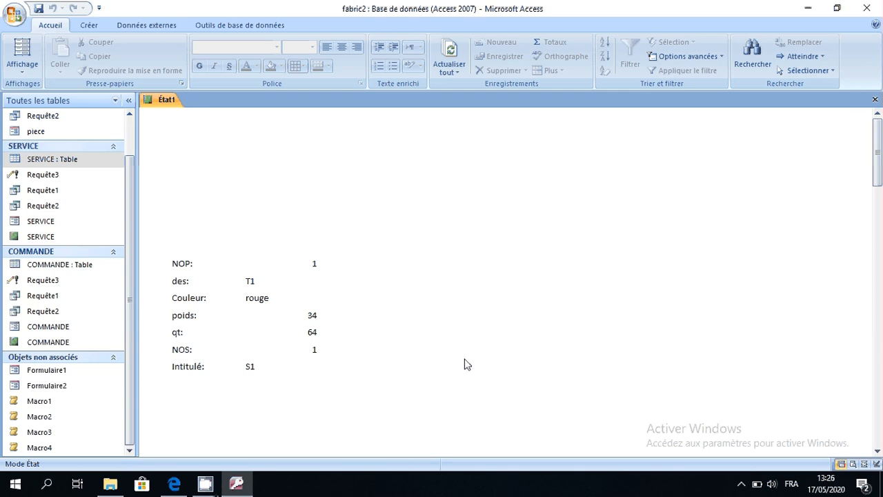
{"action": "left_click", "coordinate": [875, 100]}
{"action": "left_click", "coordinate": [428, 276]}
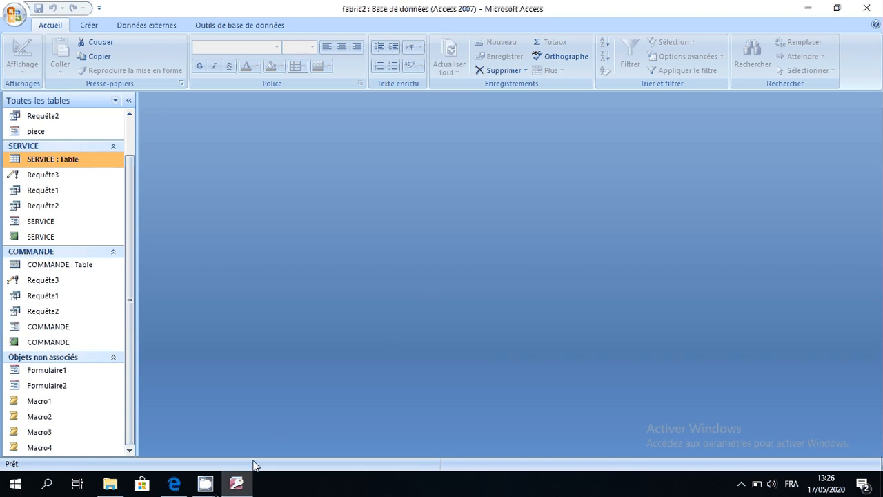
{"action": "mouse_move", "coordinate": [208, 485]}
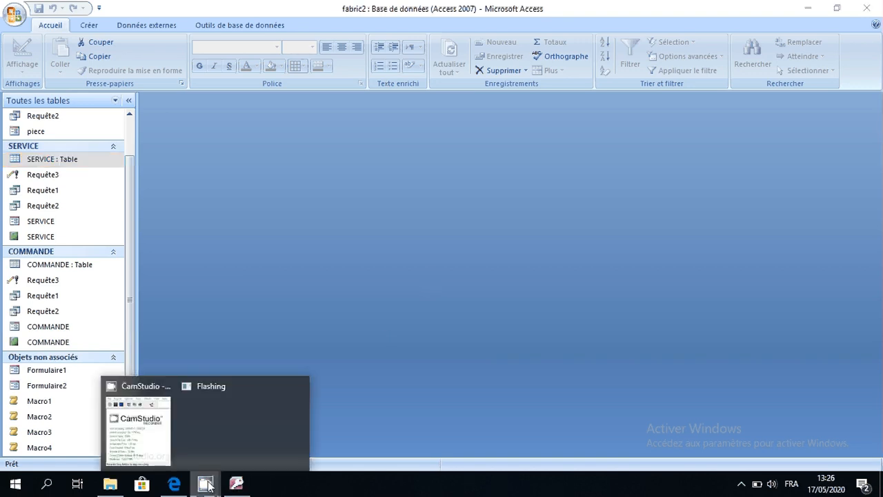